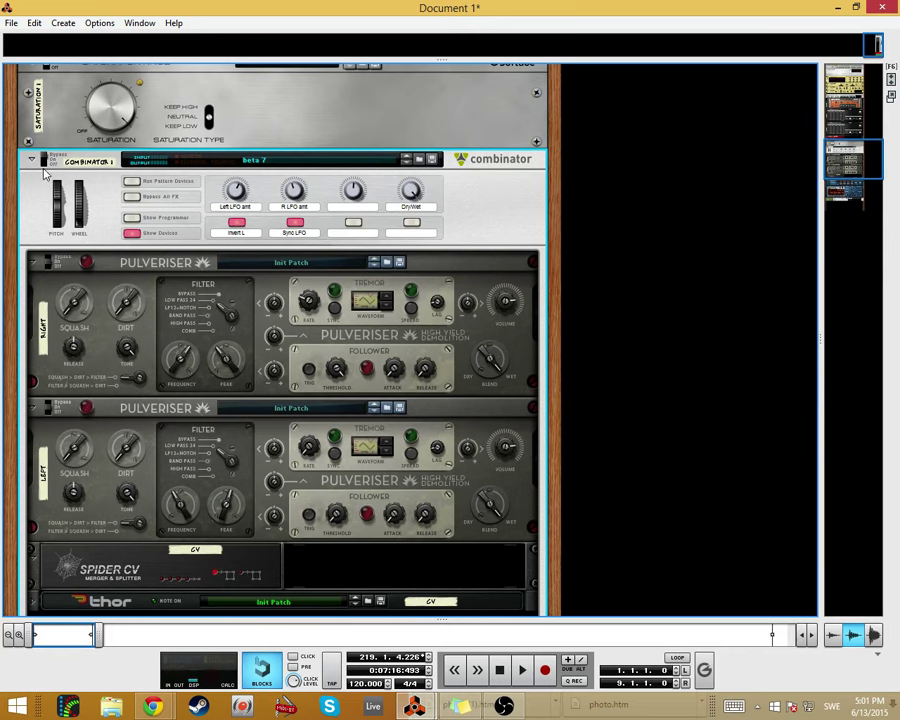
- Start song playback and switch the Combinator from bypass to On
scroll(168, 231, down, 2)
scroll(168, 231, up, 3)
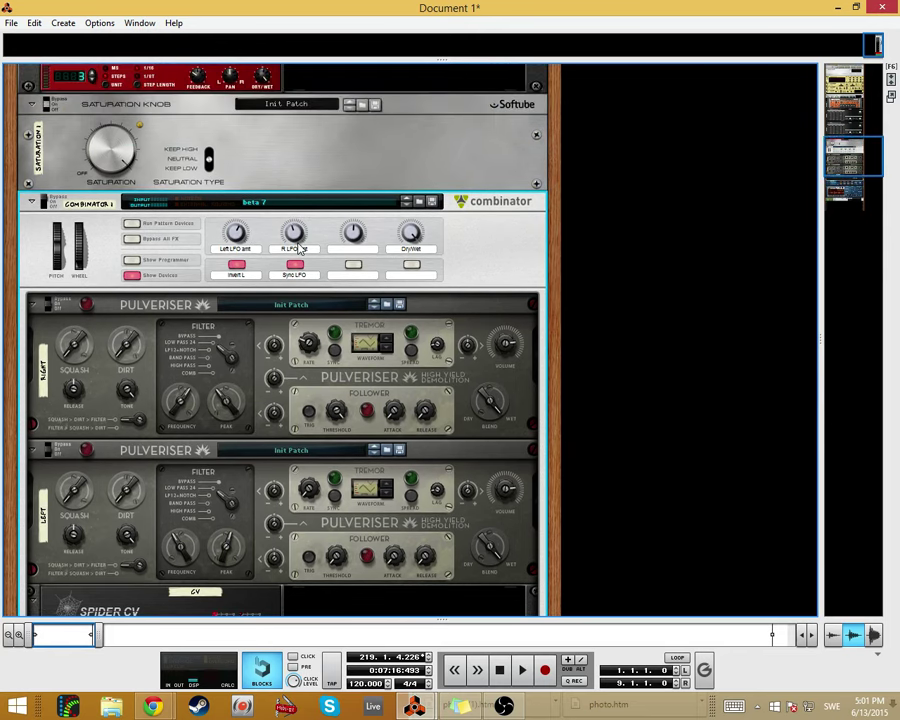
key(space)
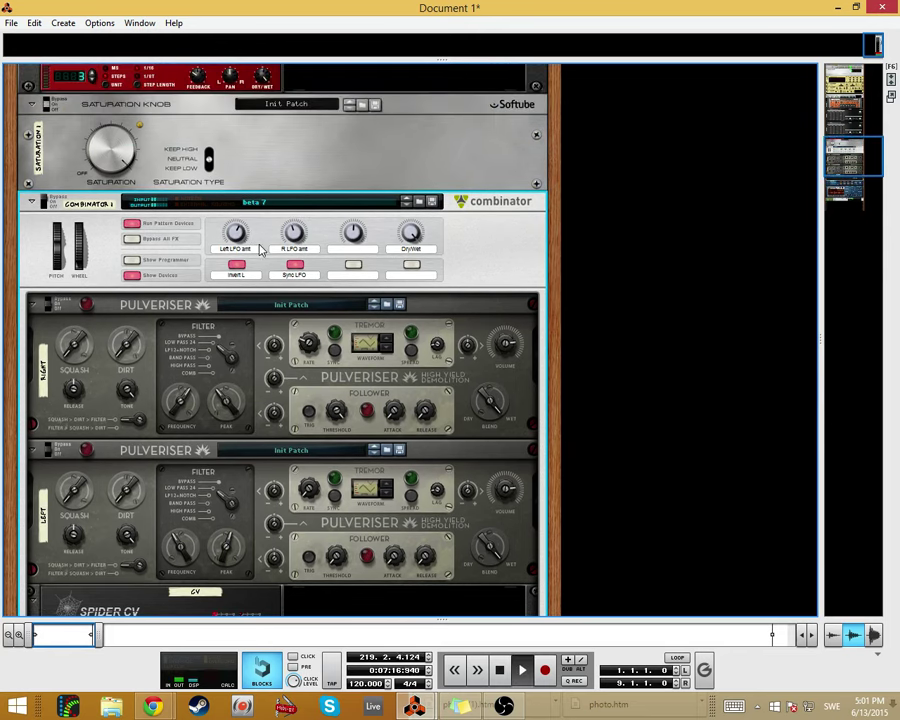
click(43, 201)
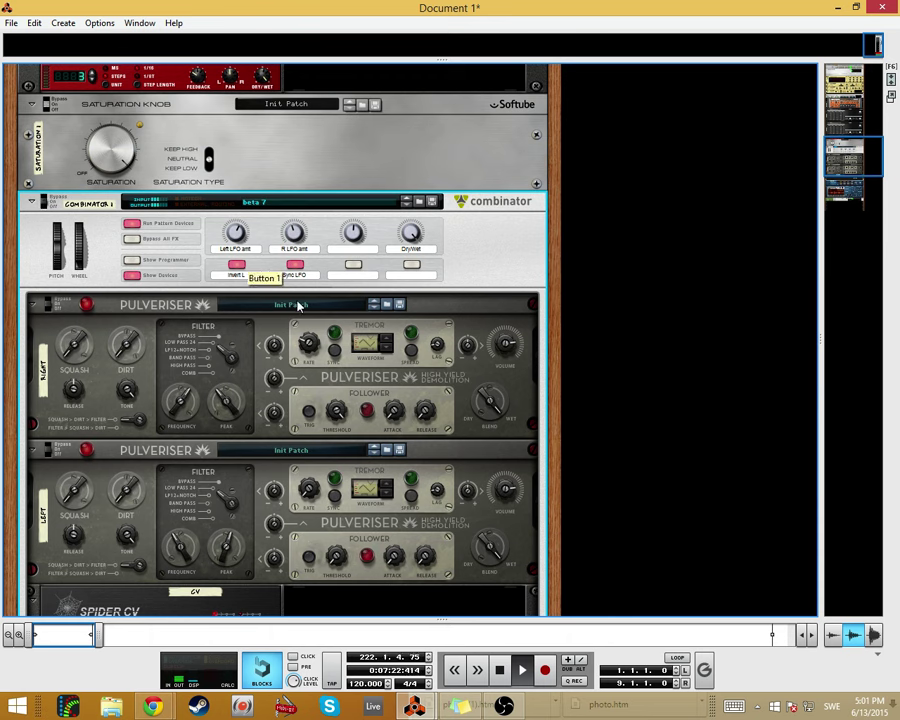
- Set the first Pulveriser to Band Pass at 1.40 kHz, then lower both Peaks and the Combinator's Dry/Wet
click(313, 347)
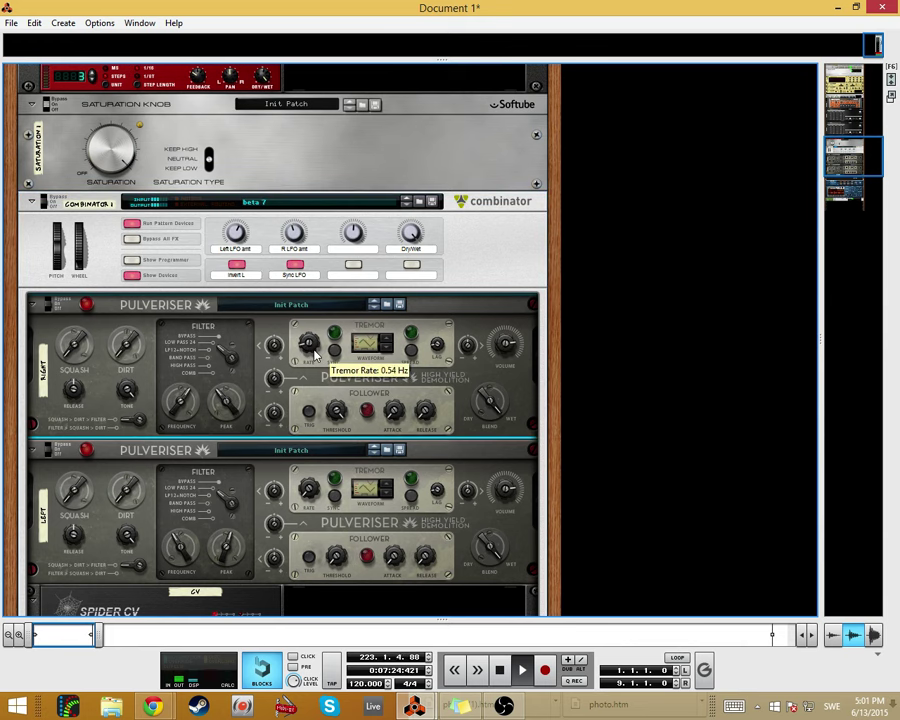
drag(194, 410, 208, 430)
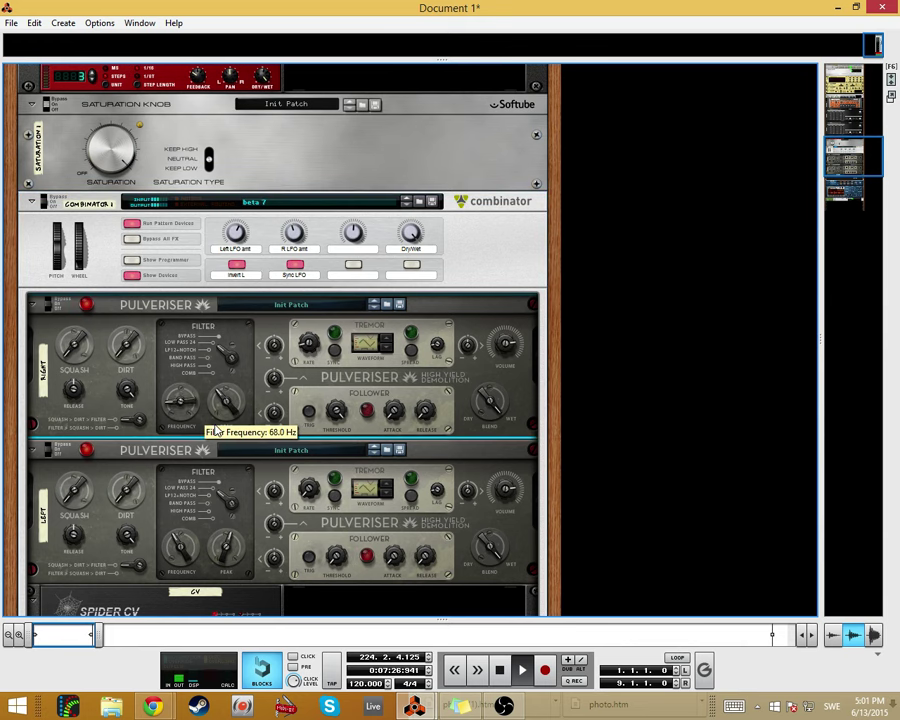
click(225, 354)
drag(183, 406, 221, 412)
drag(222, 540, 243, 569)
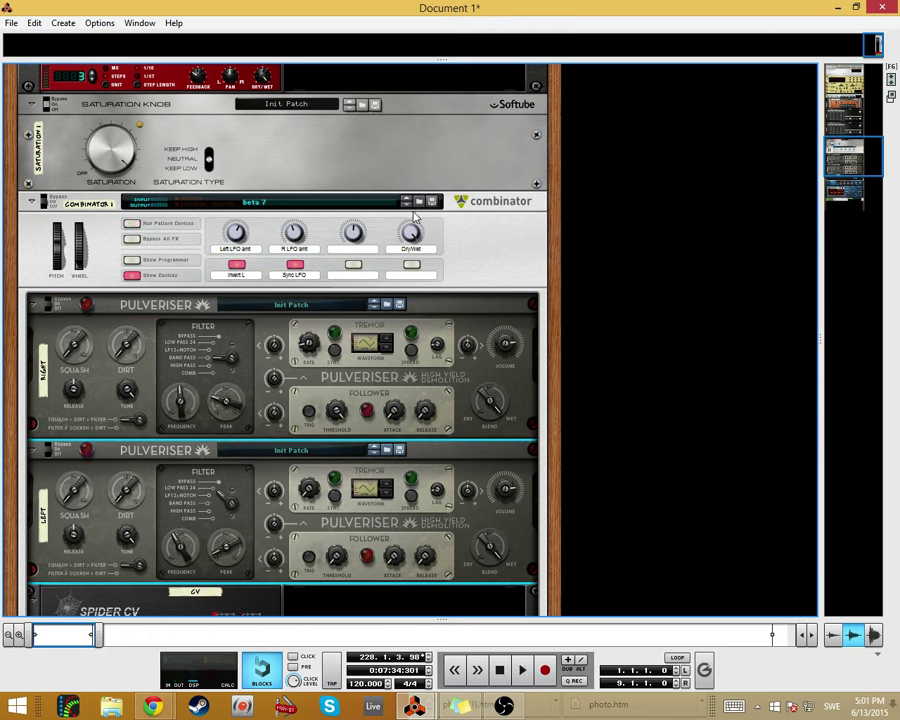
drag(415, 222, 447, 256)
- In Document 2, add a new Combinator to the rack below the Dr. OctoRex
key(ctrl+Tab)
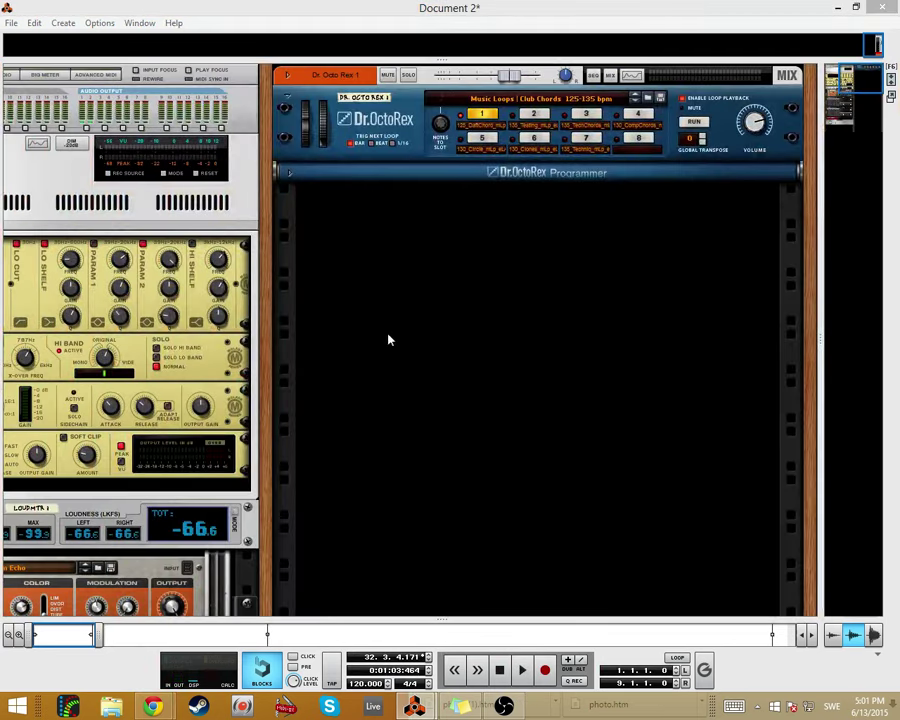
right_click(493, 244)
mouse_move(547, 372)
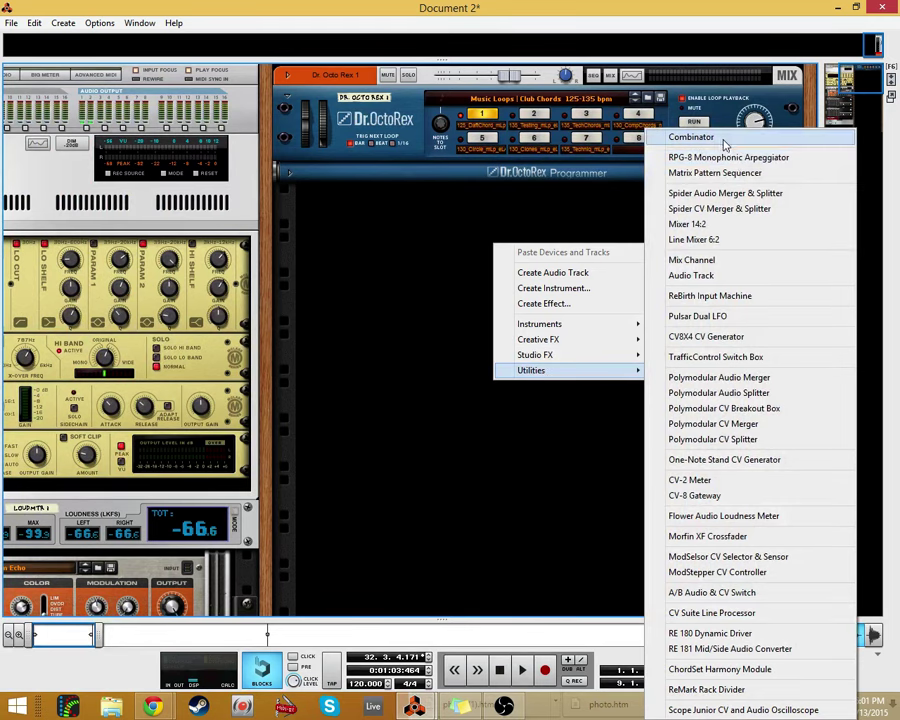
click(724, 143)
key(Tab)
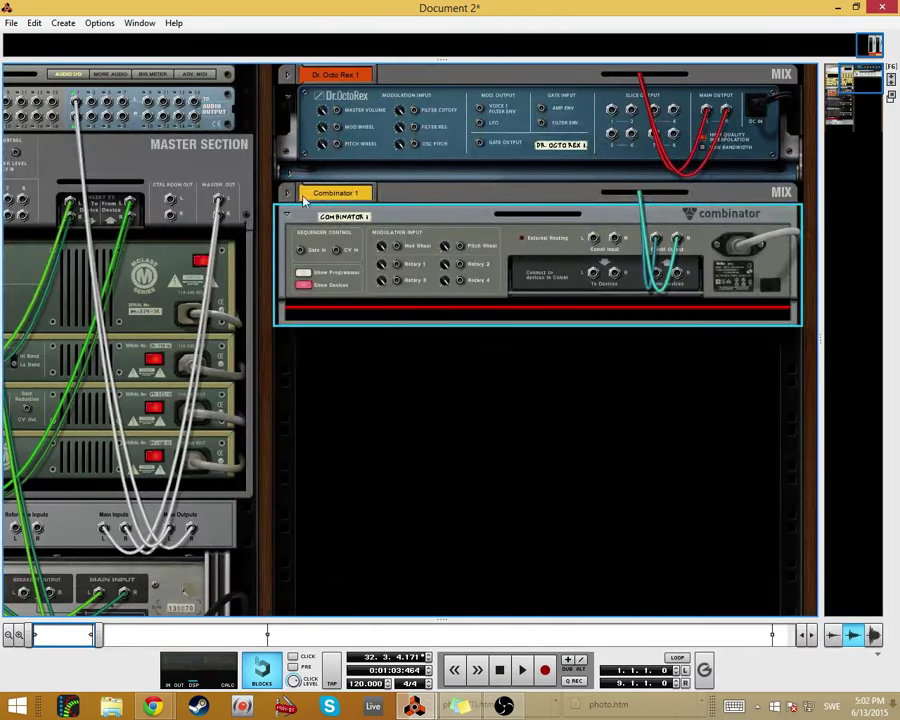
click(722, 136)
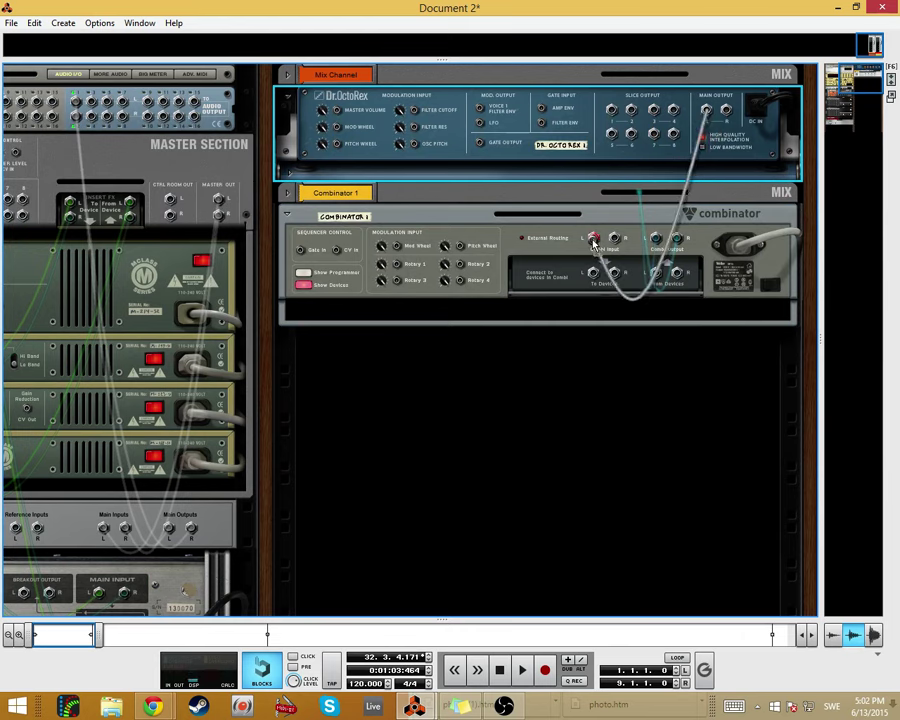
click(537, 312)
- Insert a Pulveriser into the Combinator and duplicate it
right_click(533, 220)
mouse_move(643, 366)
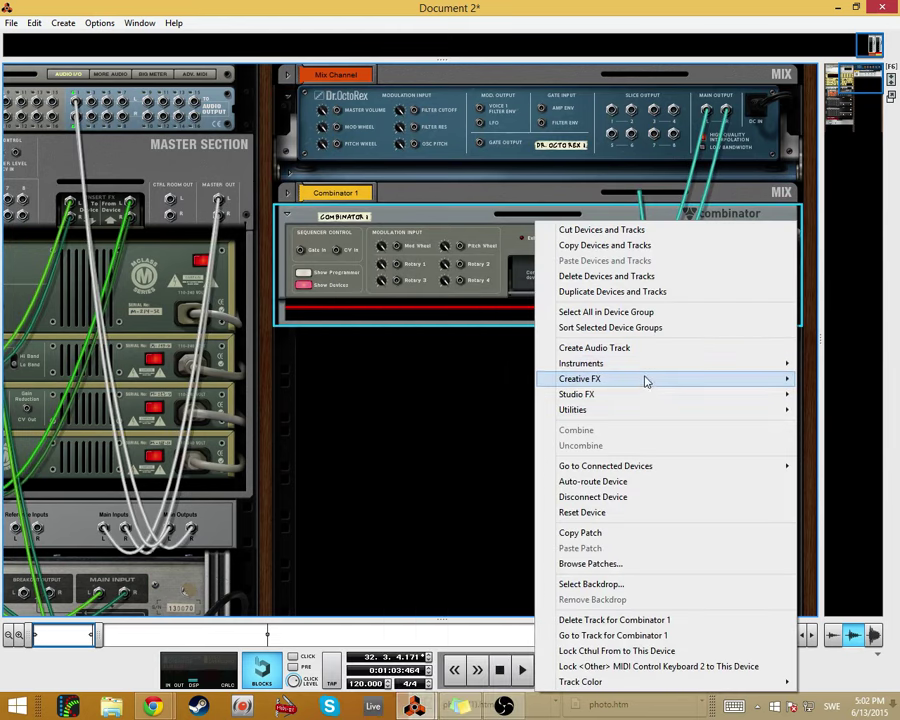
click(425, 400)
key(ctrl+d)
key(Tab)
- Add a Thor synthesizer and a Spider CV Merger & Splitter below the Pulverisers
right_click(446, 567)
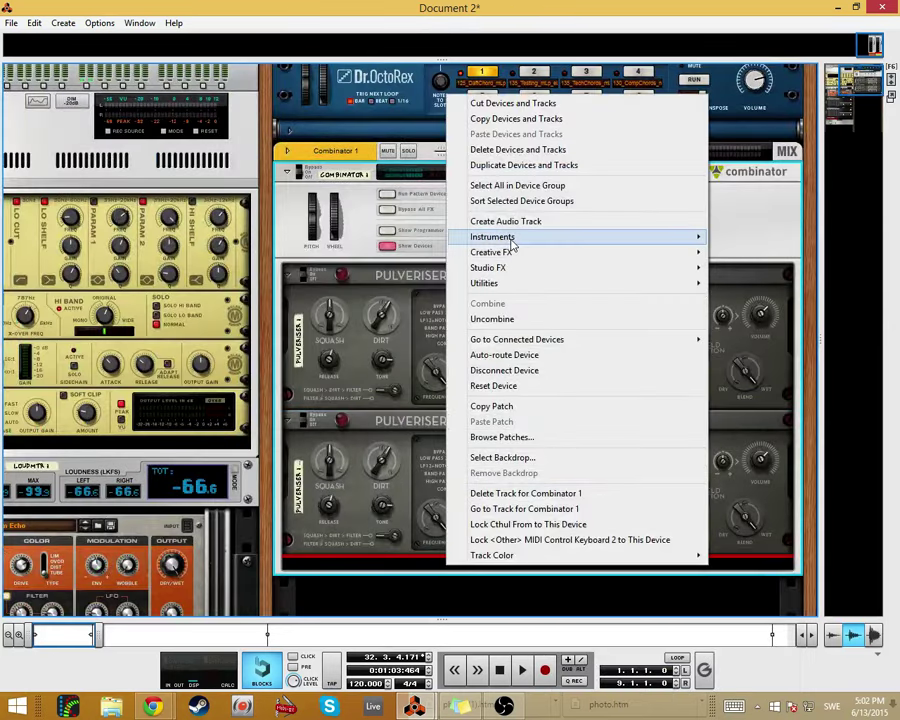
mouse_move(512, 238)
click(318, 292)
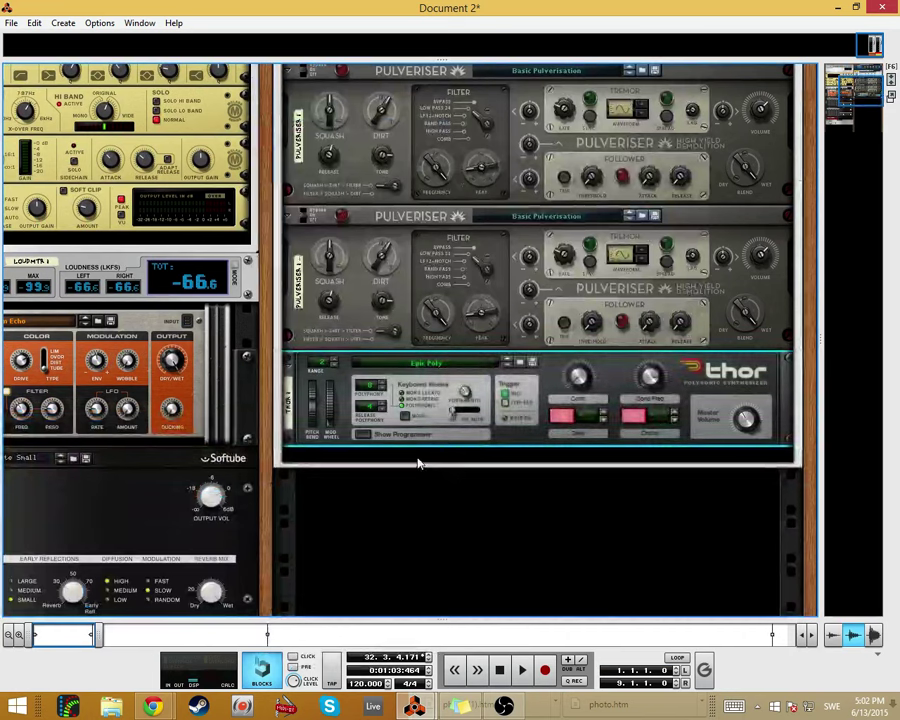
right_click(440, 460)
mouse_move(481, 412)
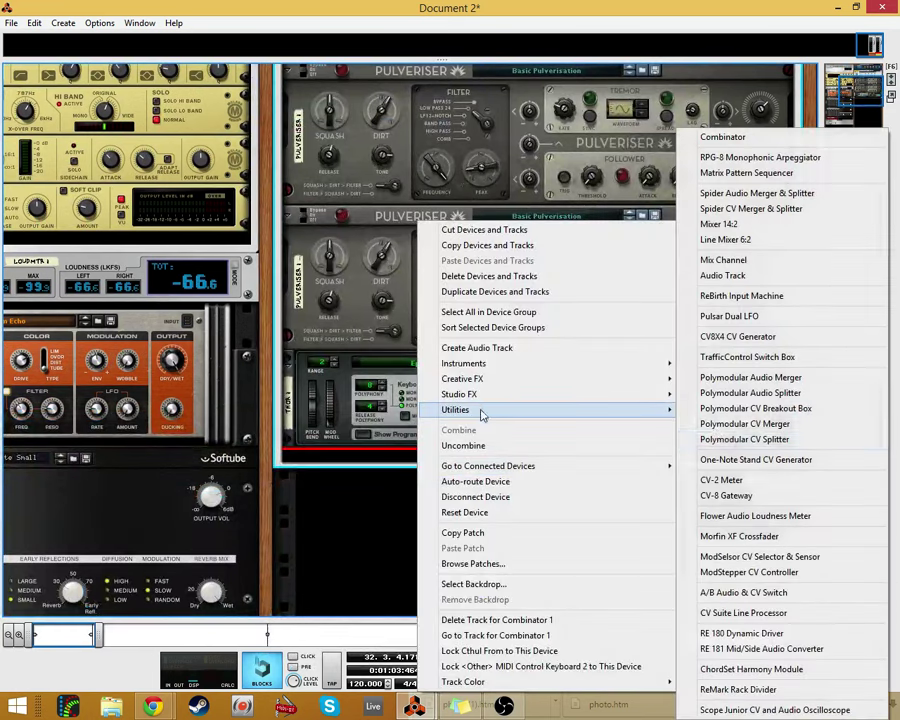
click(750, 208)
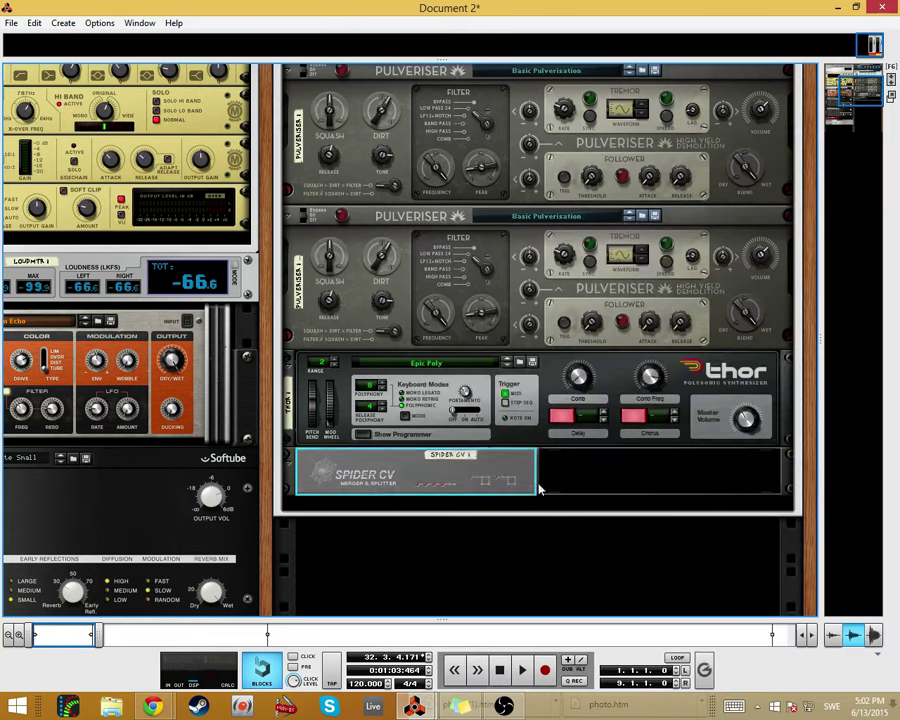
- Reset Thor and both Pulverisers to their Init Patch
right_click(537, 440)
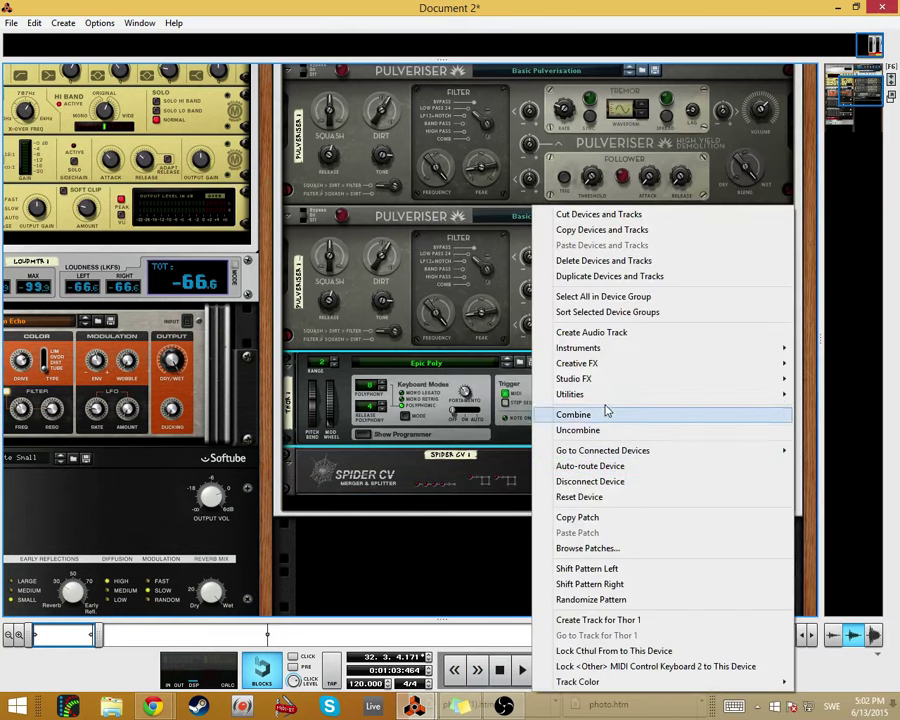
click(605, 496)
right_click(415, 292)
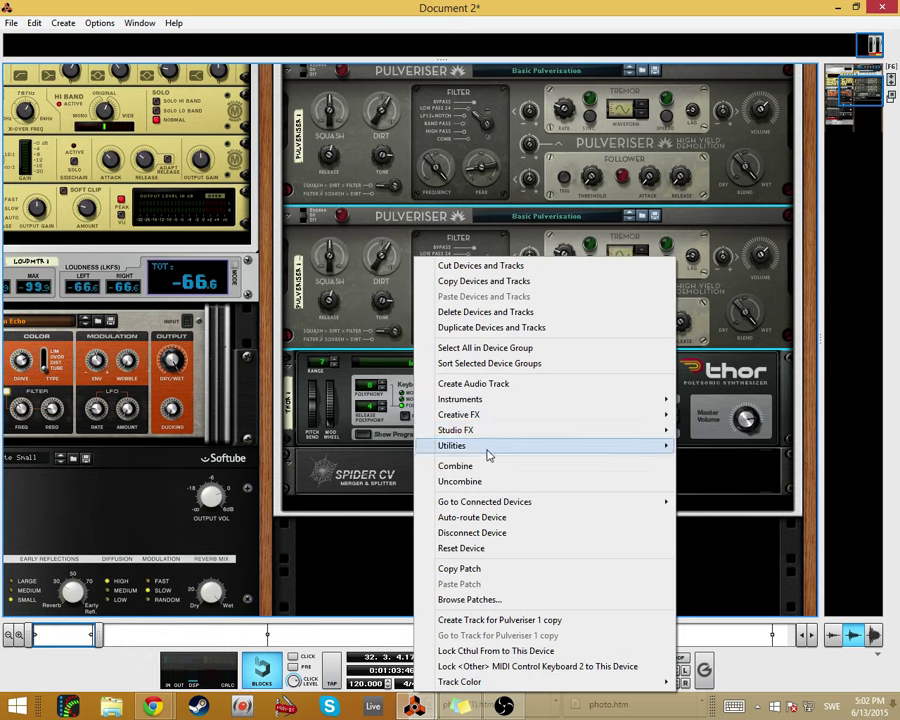
click(474, 543)
right_click(418, 150)
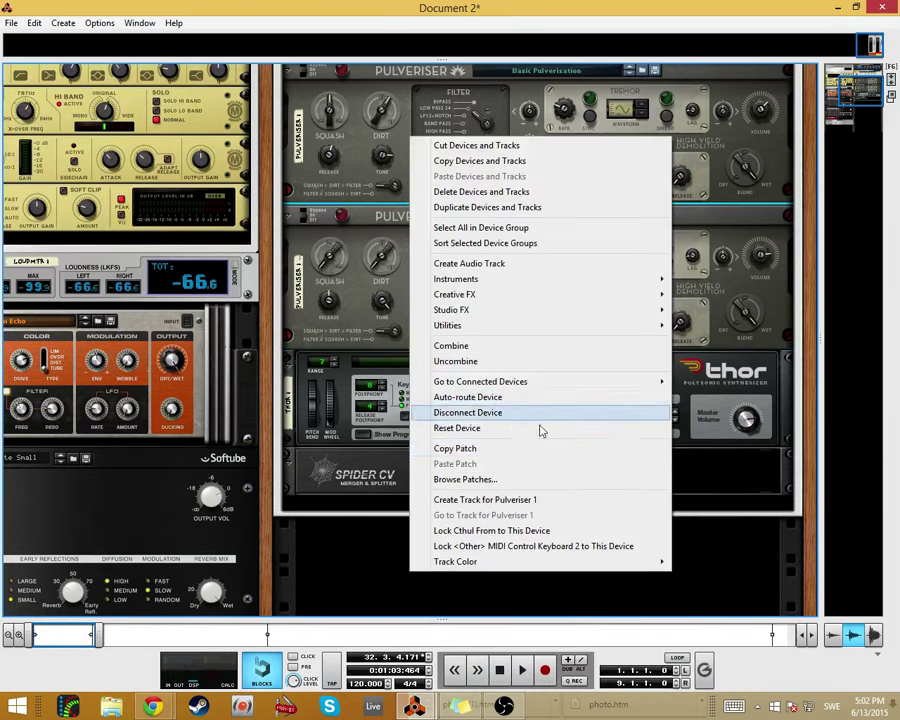
click(535, 432)
- On the rack's back, cable Combinator To Devices into Pulveriser 1, and Pulveriser 2's output to From Devices
scroll(445, 360, up, 3)
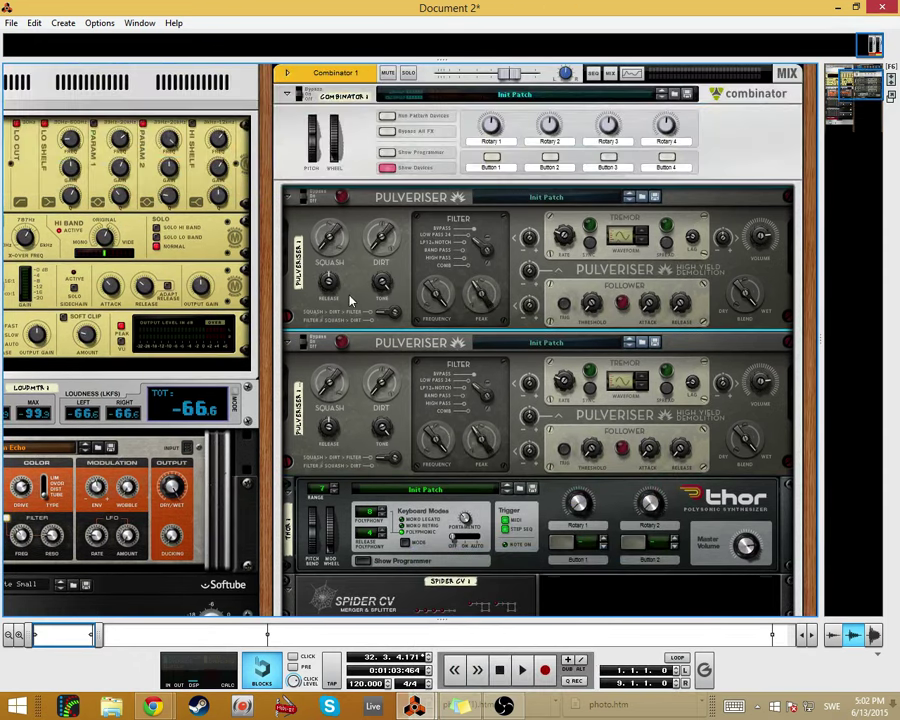
key(Tab)
scroll(456, 356, down, 5)
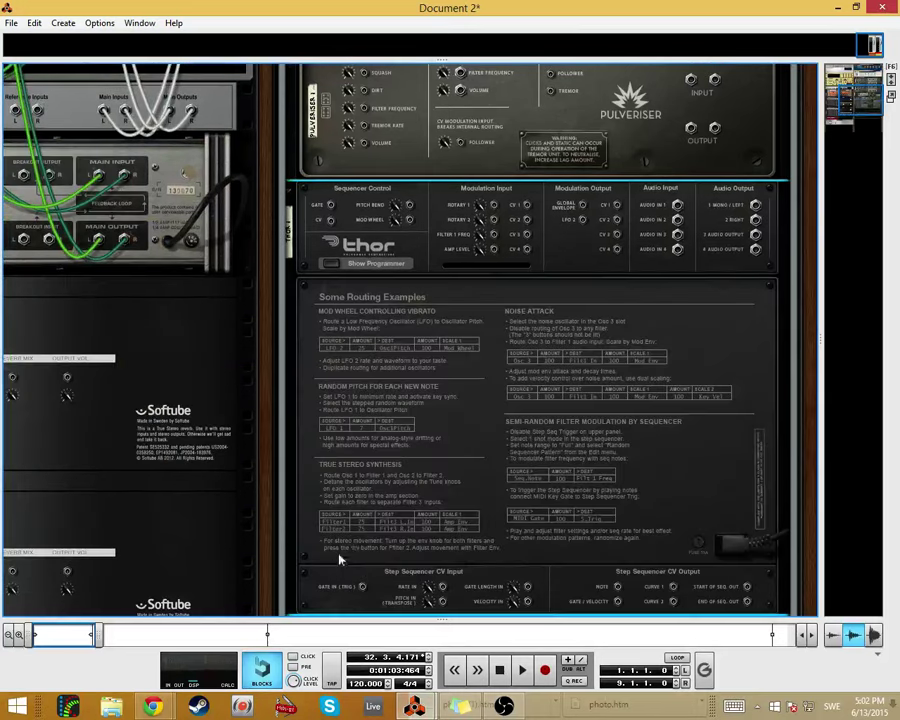
scroll(476, 474, up, 3)
scroll(560, 440, up, 3)
scroll(660, 340, down, 1)
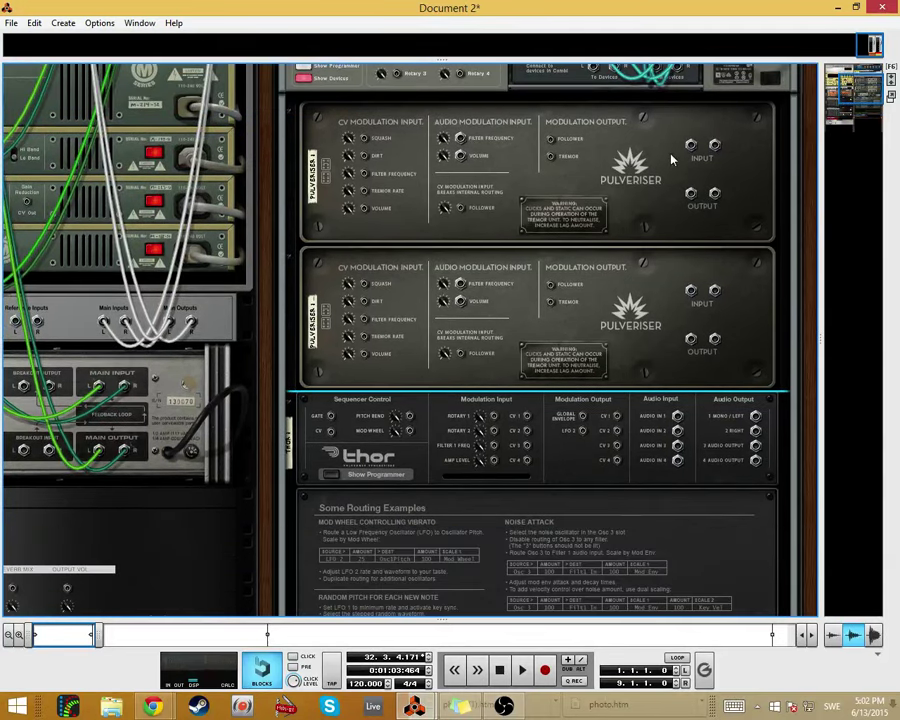
scroll(690, 200, up, 1)
mouse_move(596, 151)
mouse_down()
mouse_move(686, 230)
mouse_move(727, 237)
mouse_move(601, 165)
mouse_move(606, 154)
mouse_move(686, 222)
mouse_move(690, 375)
mouse_up()
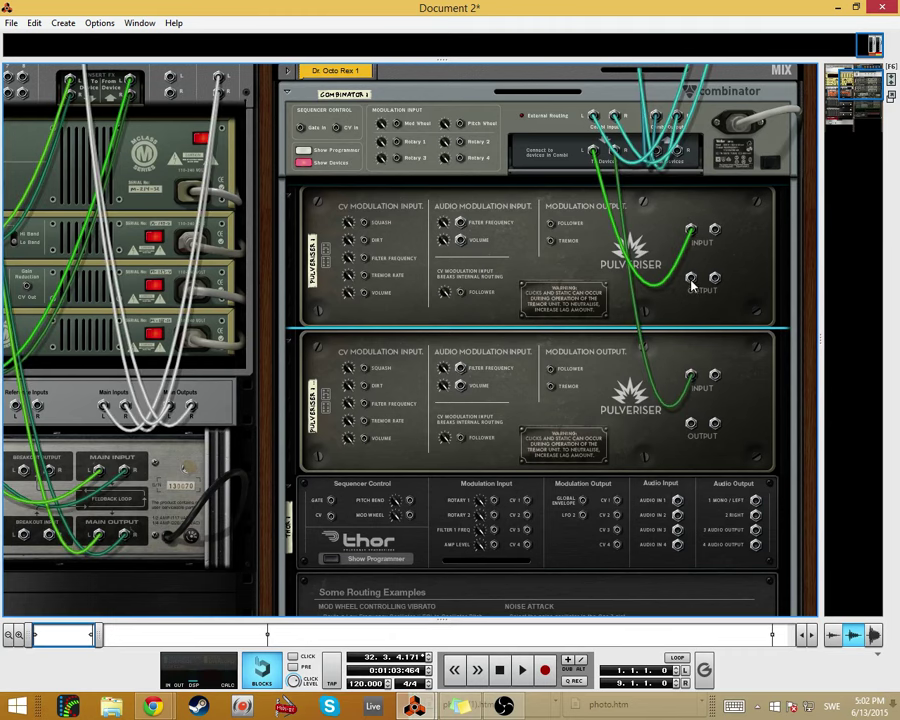
drag(690, 422, 677, 152)
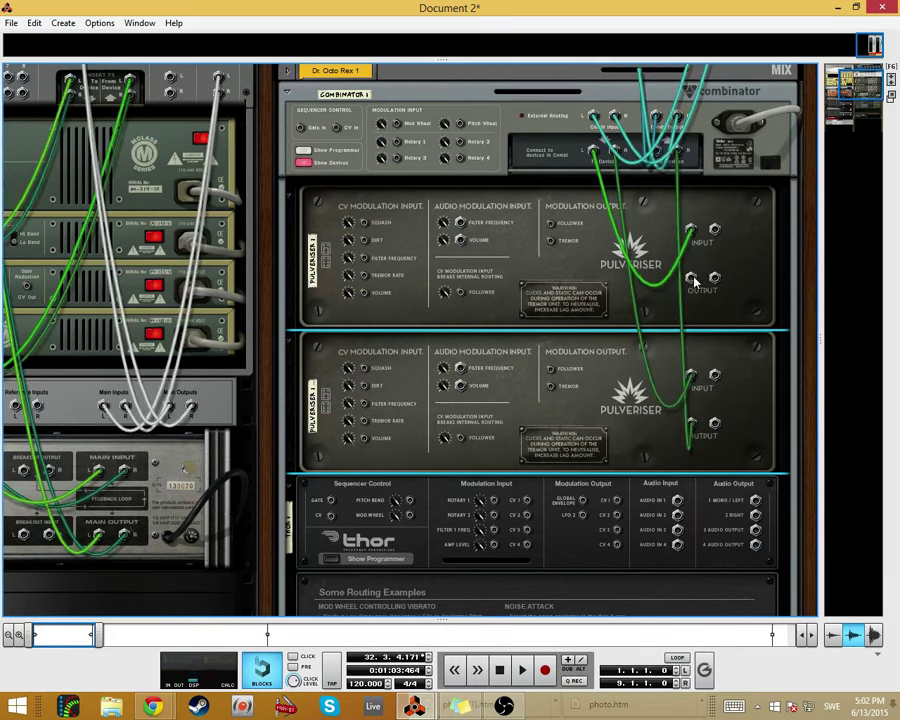
scroll(658, 330, down, 2)
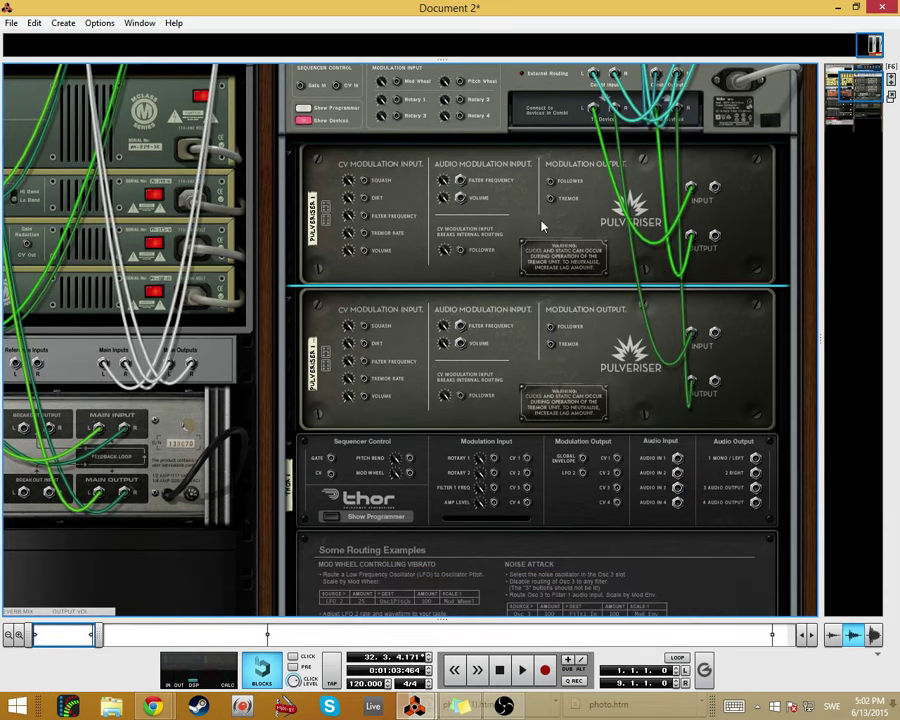
scroll(513, 245, down, 3)
scroll(532, 291, up, 3)
scroll(538, 251, down, 10)
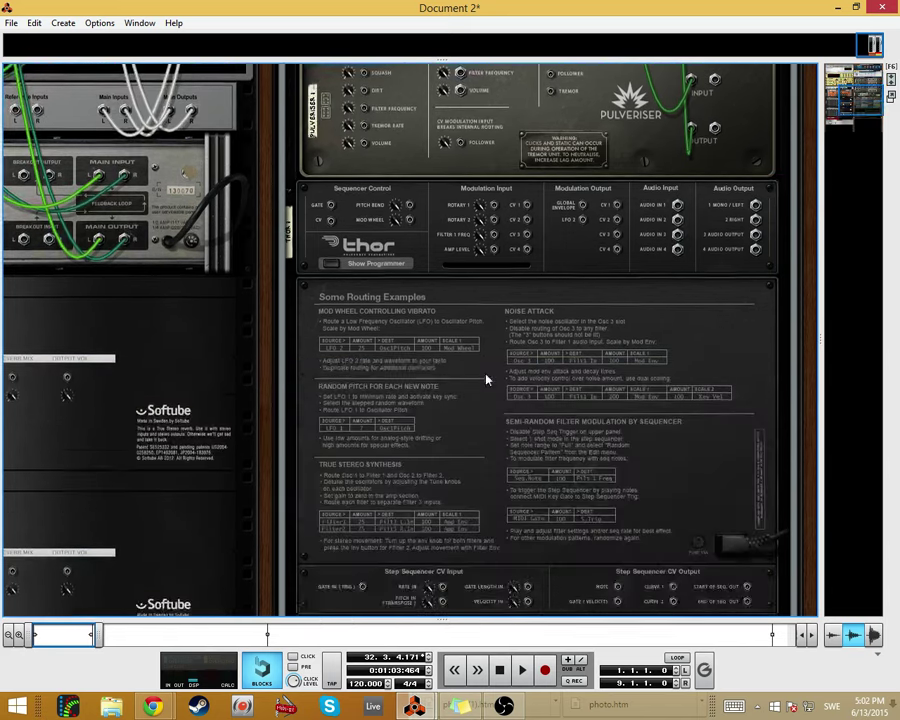
- Cable Thor's CV 2 output through the Spider CV split into the Pulverisers' Filter Frequency CV inputs
drag(360, 488, 412, 543)
scroll(440, 356, up, 10)
scroll(440, 370, up, 5)
scroll(420, 460, down, 4)
drag(436, 470, 527, 521)
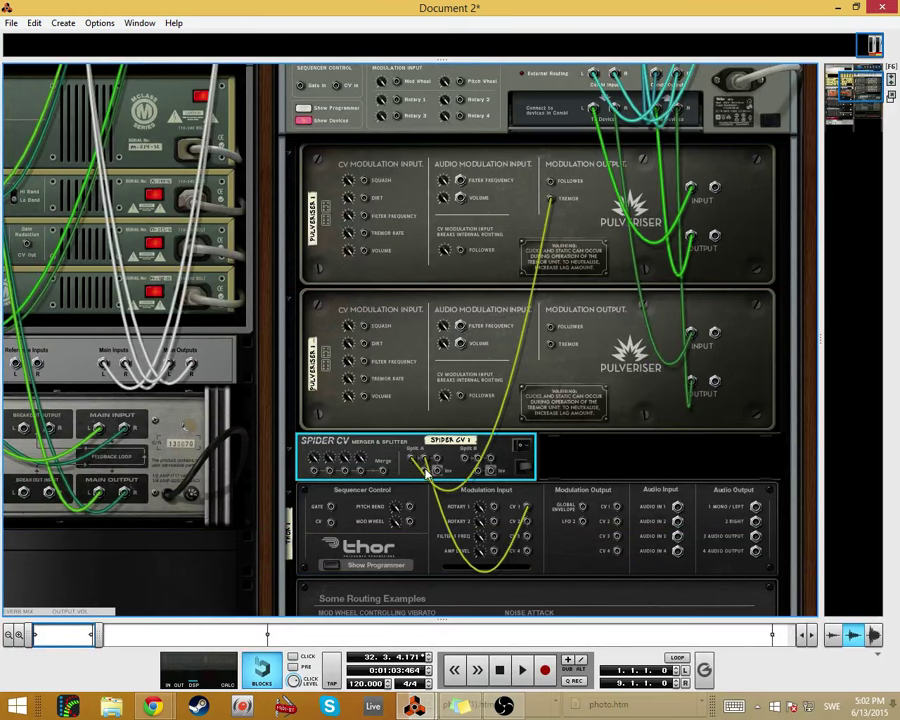
drag(427, 472, 524, 521)
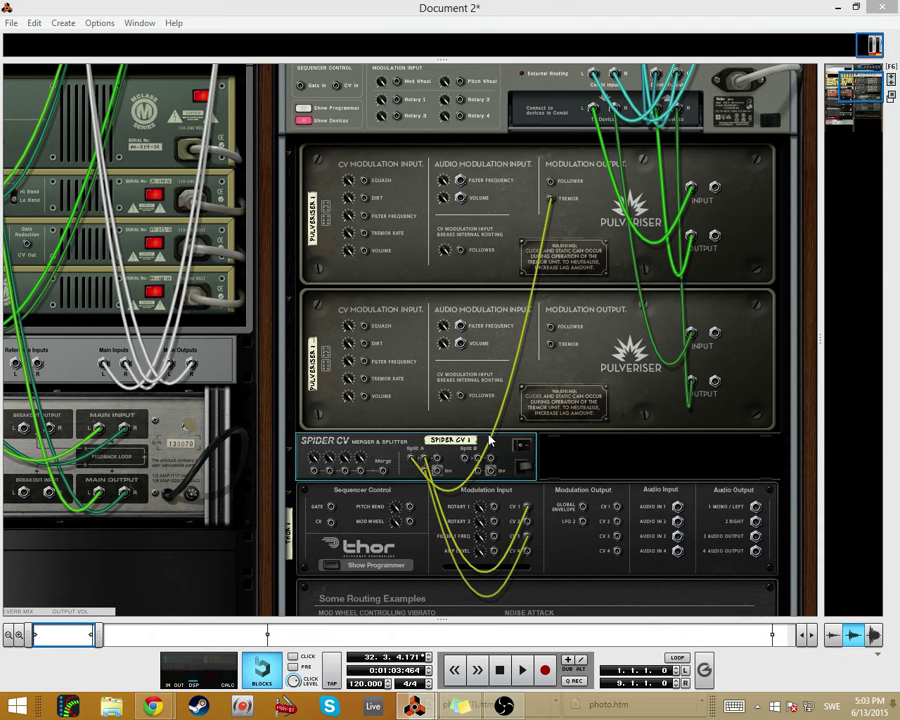
drag(525, 524, 617, 523)
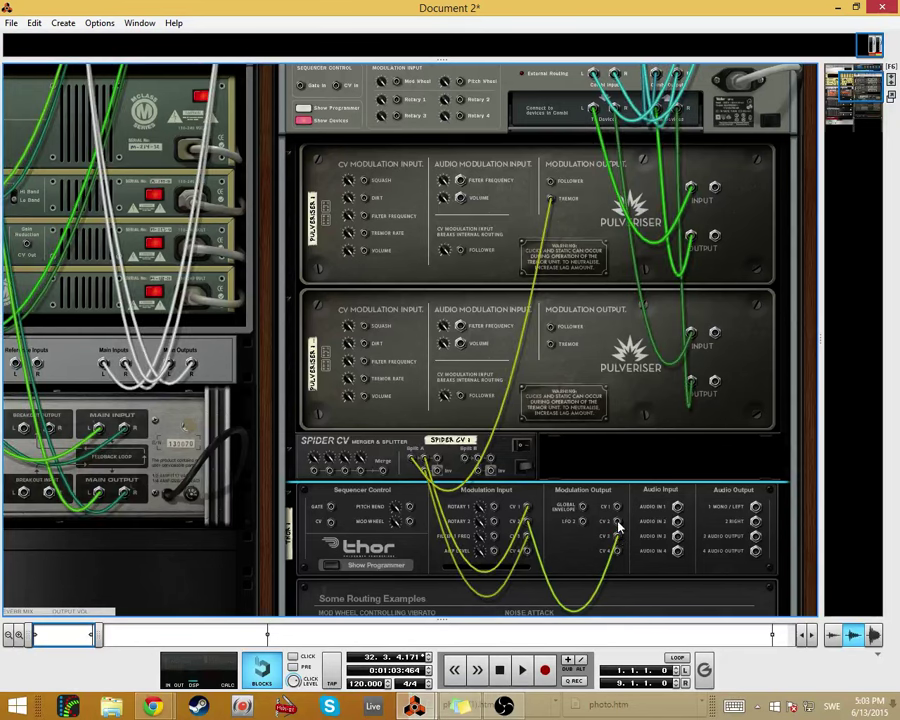
drag(617, 527, 365, 217)
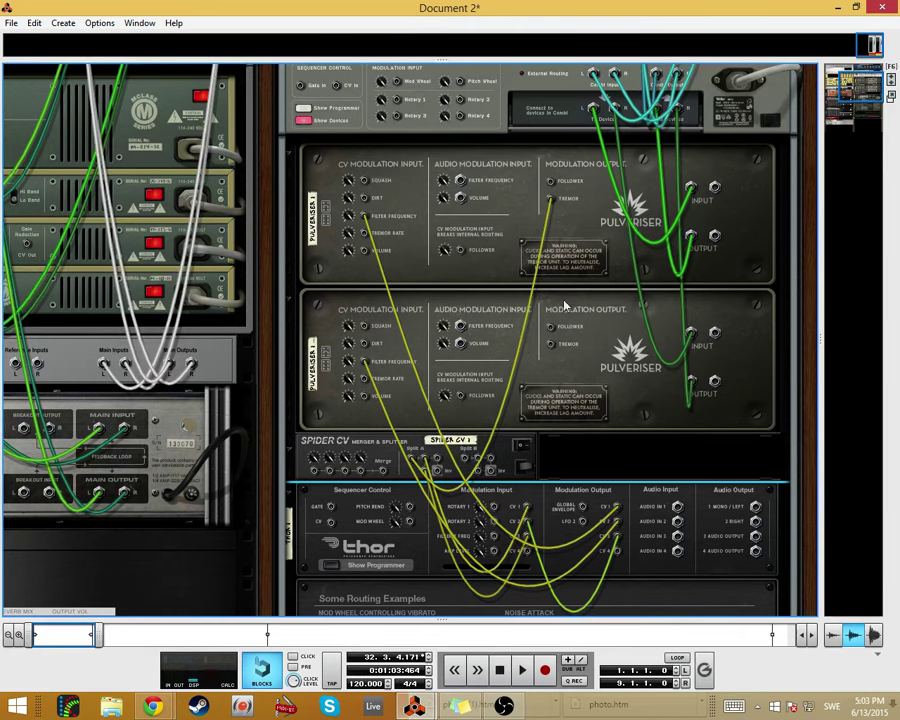
- Show the Combinator's programmer on the front panel and select Pulveriser 1 for modulation routing
scroll(502, 306, up, 3)
scroll(490, 402, down, 6)
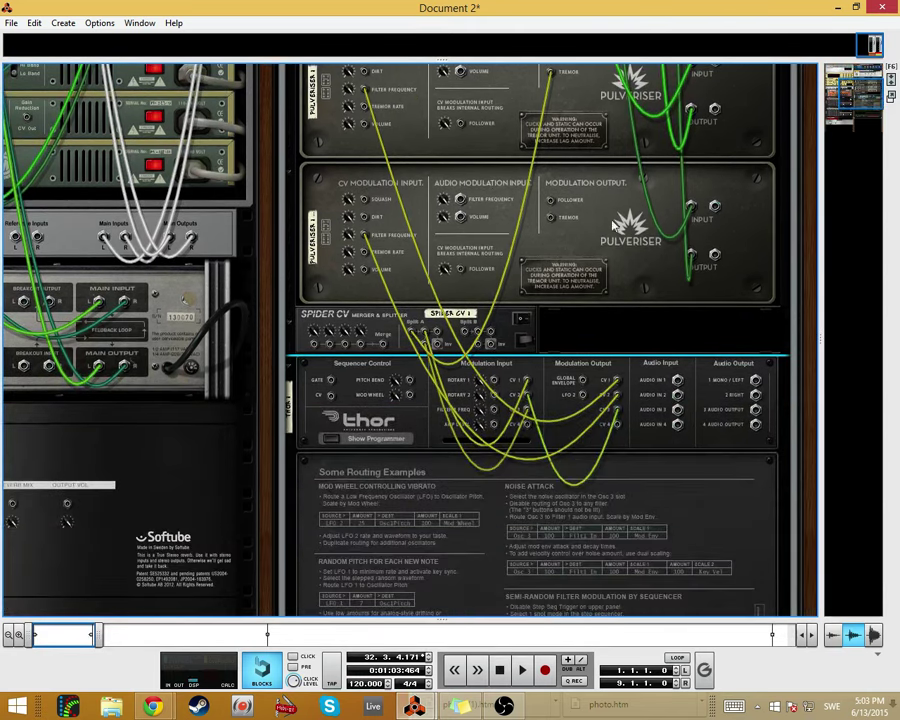
key(Tab)
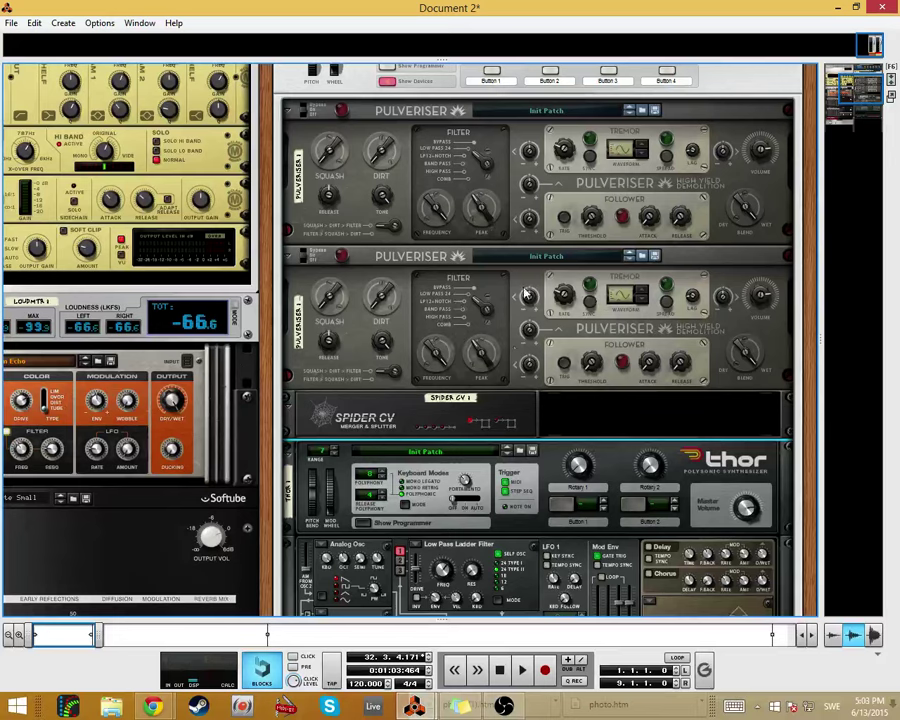
scroll(510, 352, up, 3)
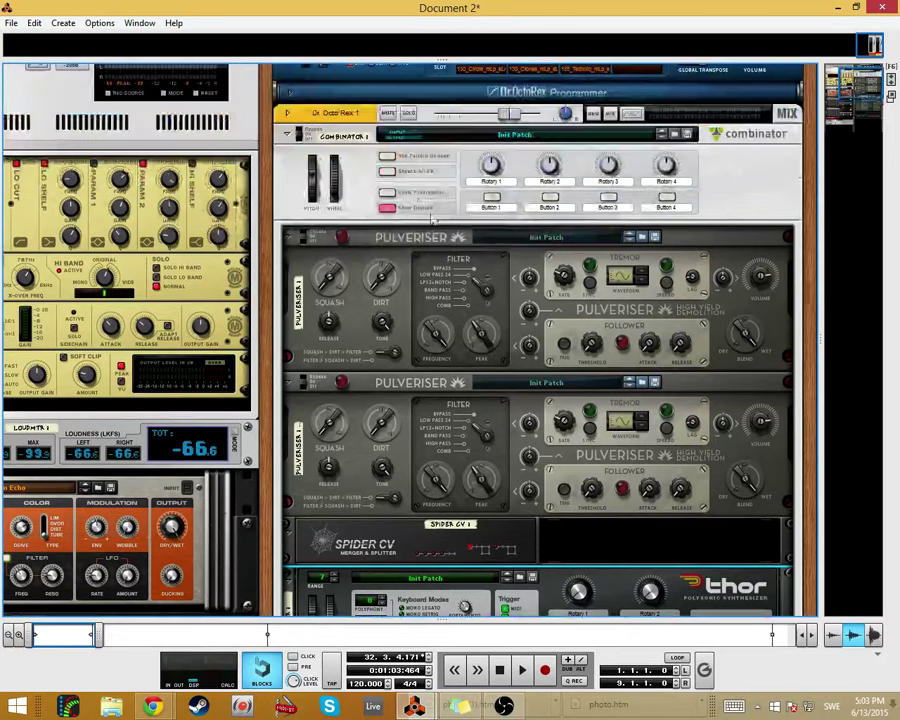
click(383, 206)
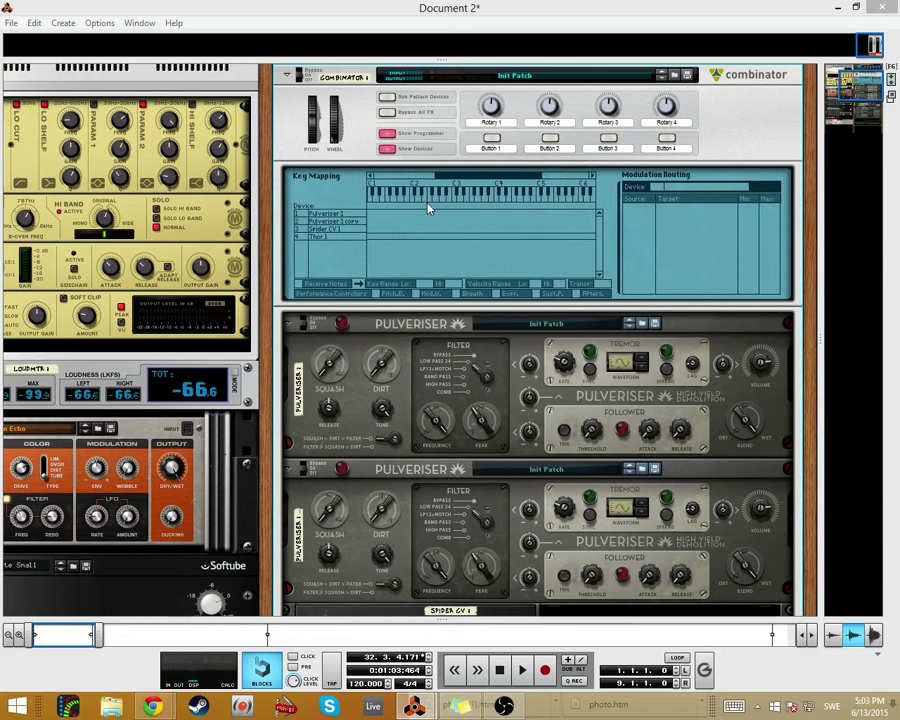
click(347, 215)
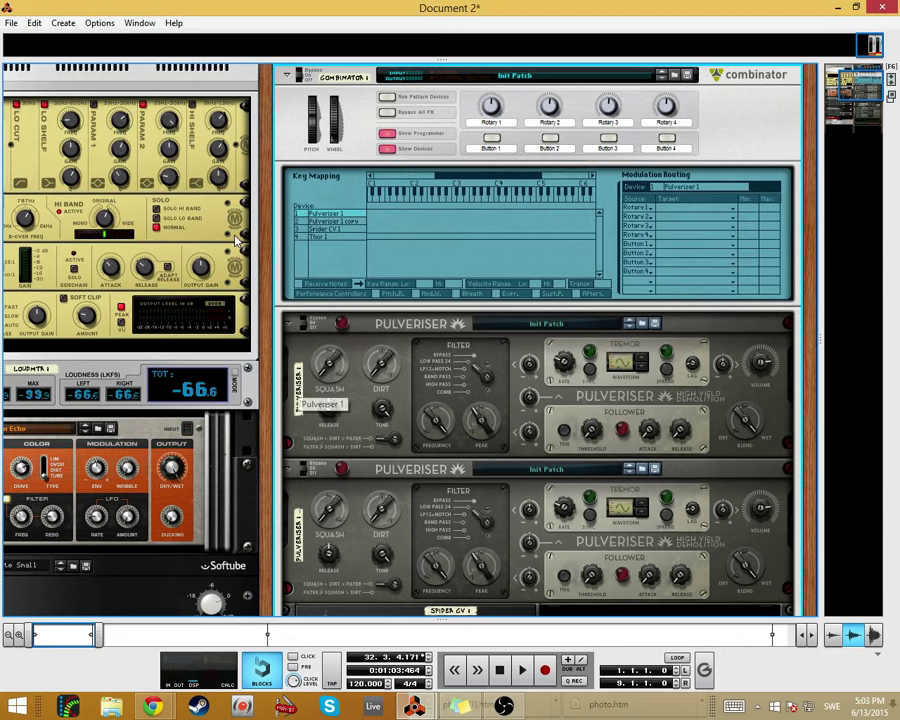
- Rename the first Pulveriser 'Left' and the second 'Right'
double_click(302, 390)
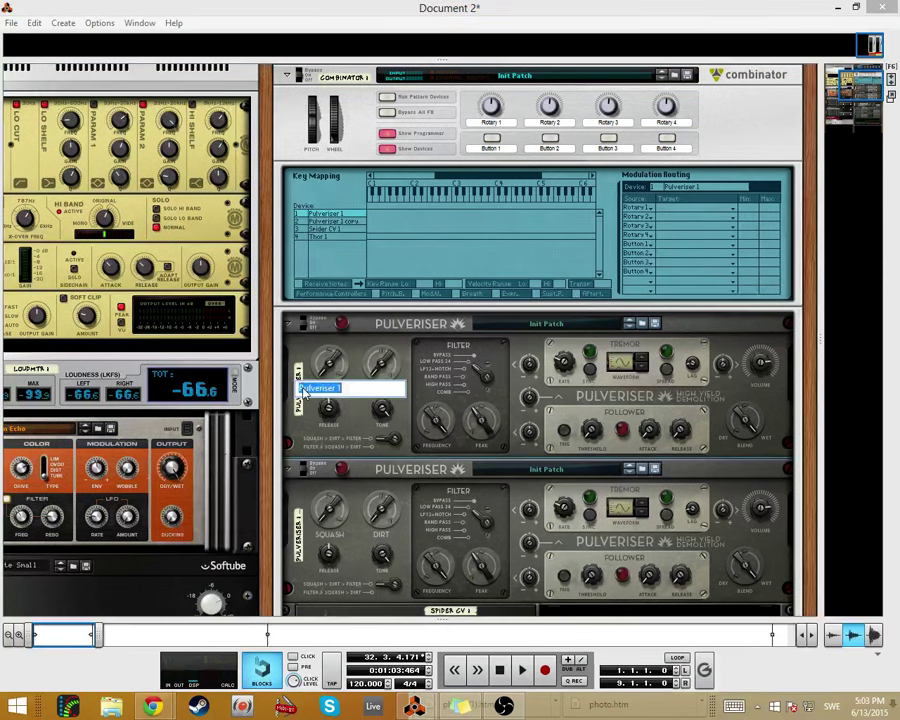
text(Left)
key(Return)
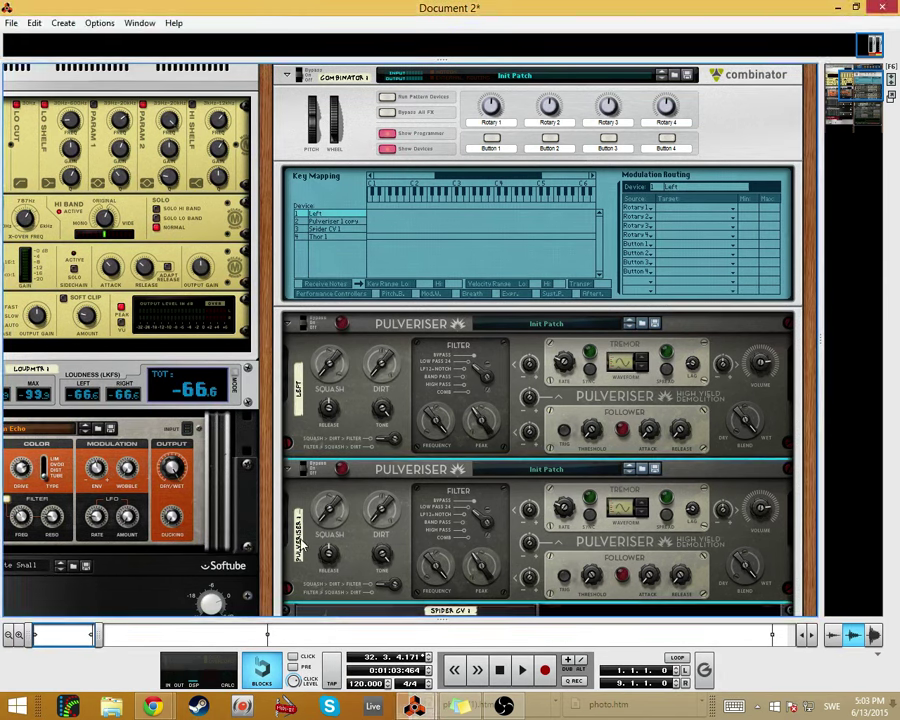
double_click(299, 533)
text(Right)
key(Return)
scroll(290, 507, down, 8)
scroll(392, 414, up, 10)
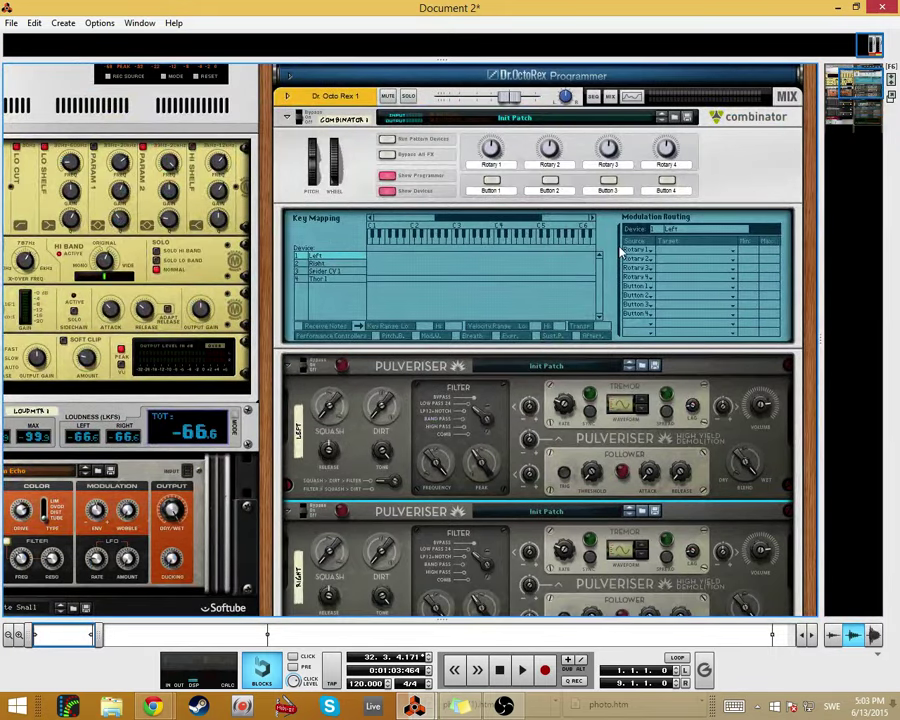
- Target Rotary 4 to Blend on both the Left and Right Pulverisers
click(688, 284)
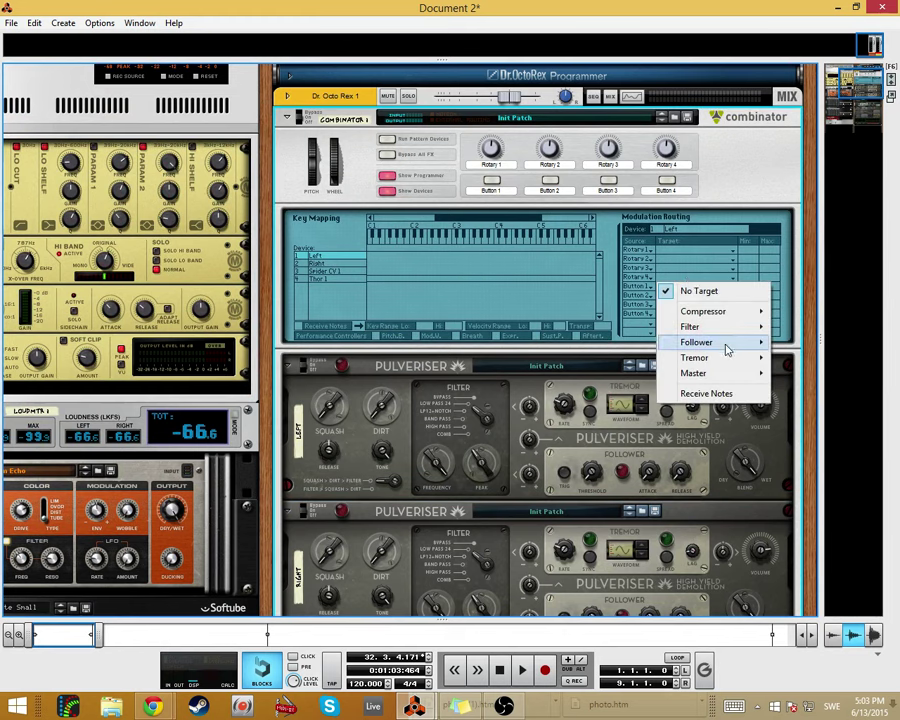
mouse_move(722, 376)
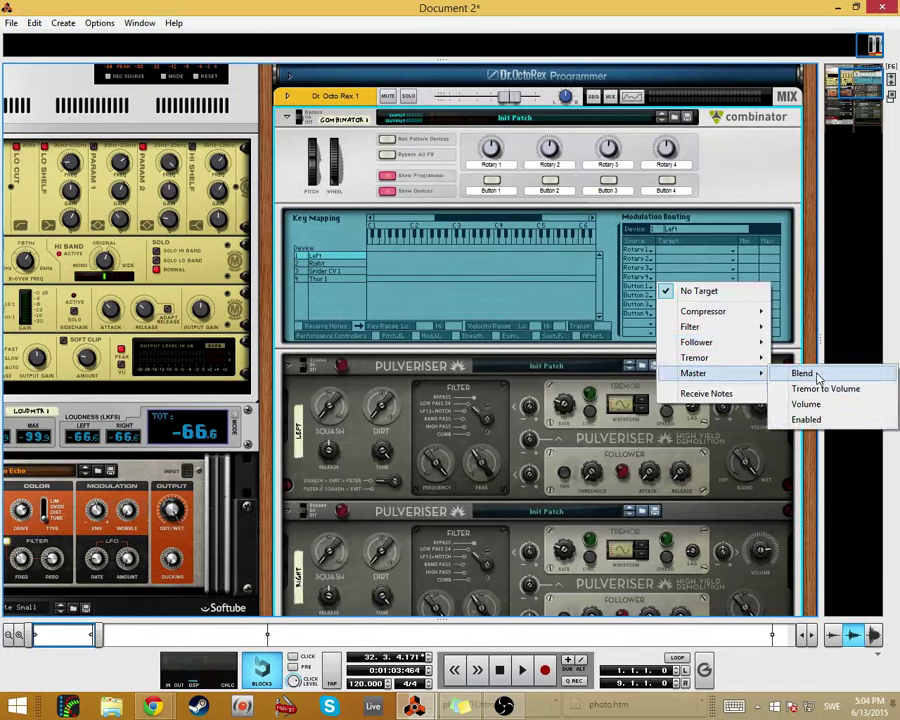
click(803, 374)
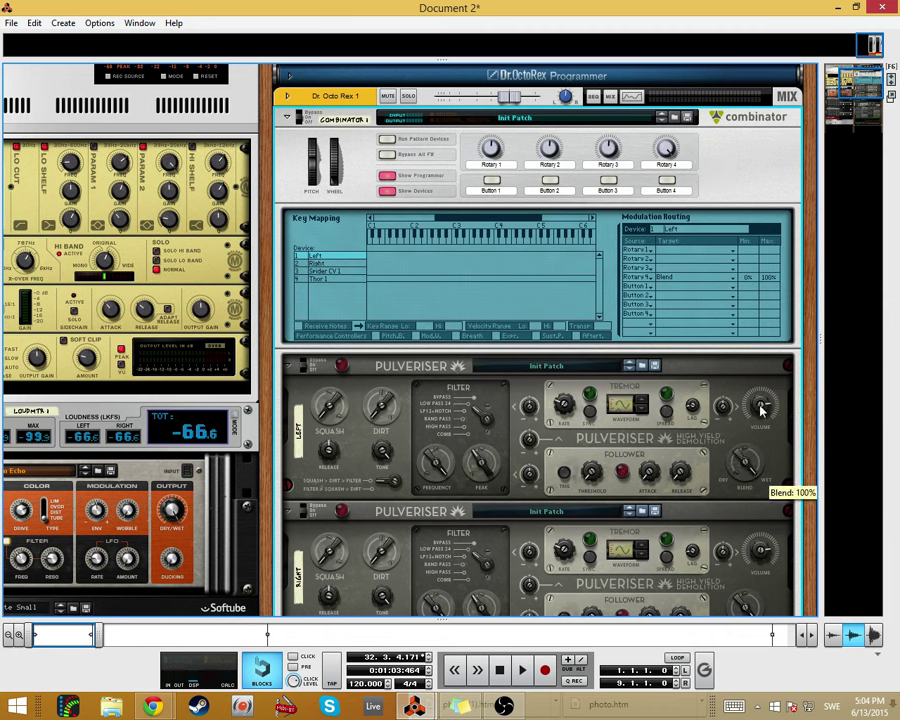
click(341, 264)
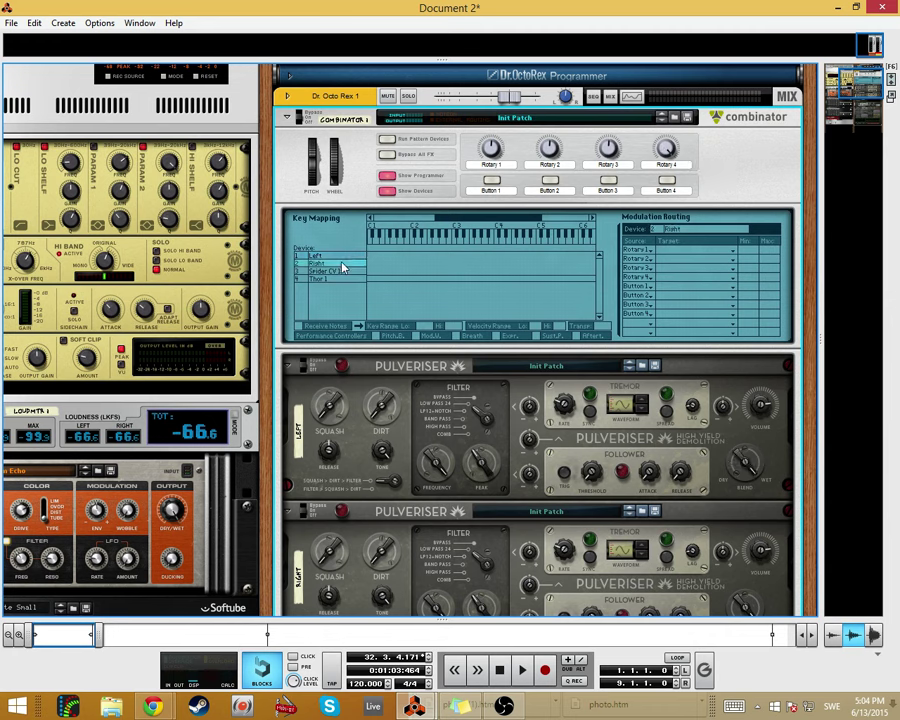
click(684, 292)
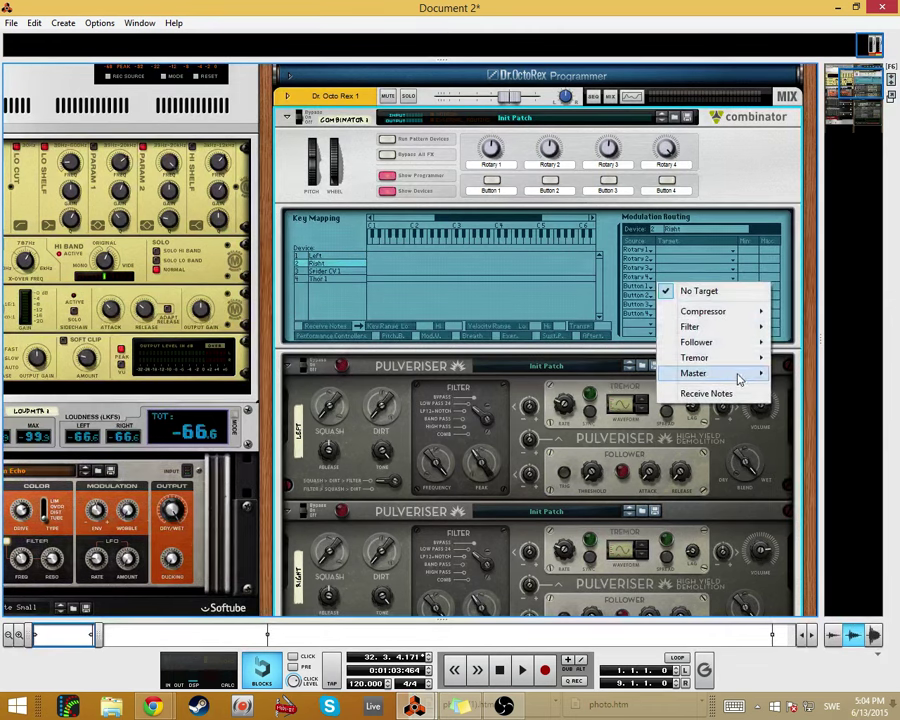
mouse_move(748, 373)
click(802, 373)
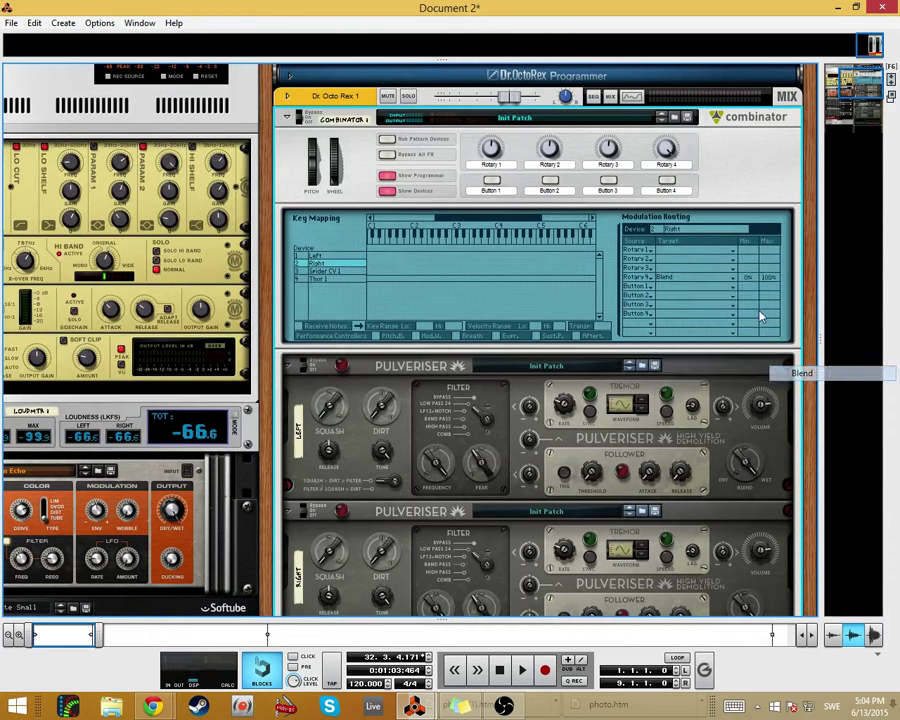
double_click(665, 164)
- Label Rotary 4 'Dry/wet' and route Rotary 1 to Thor's Rotary 1
text(Dry/wet)
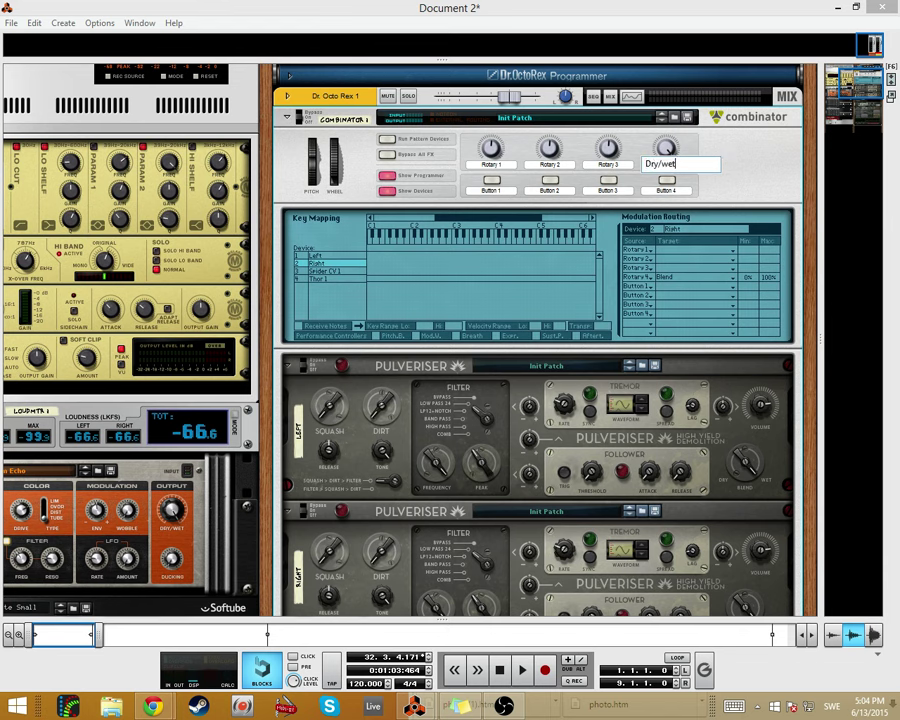
key(Return)
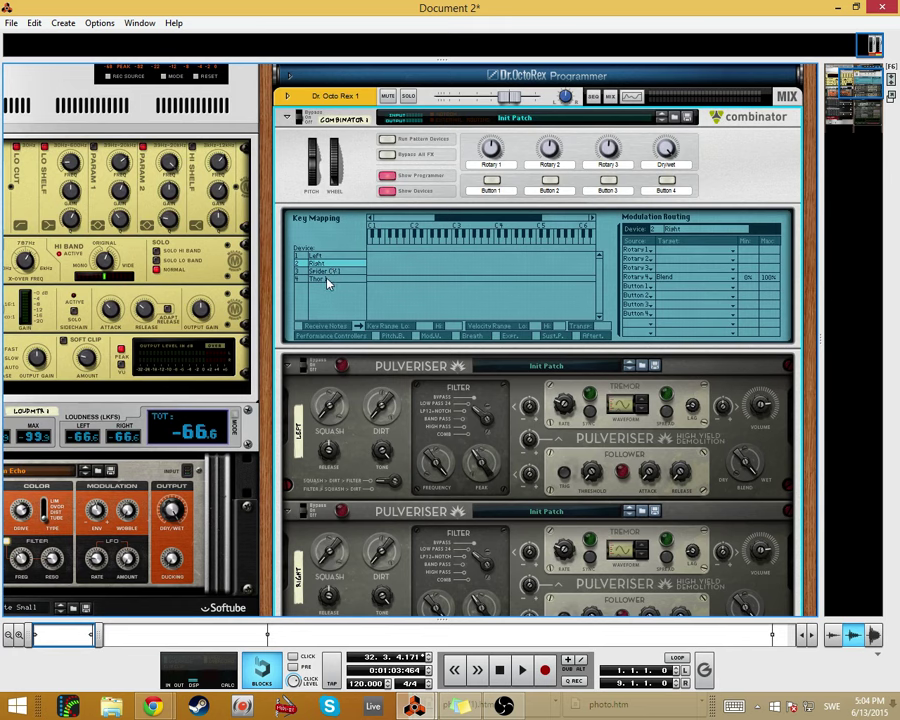
click(326, 280)
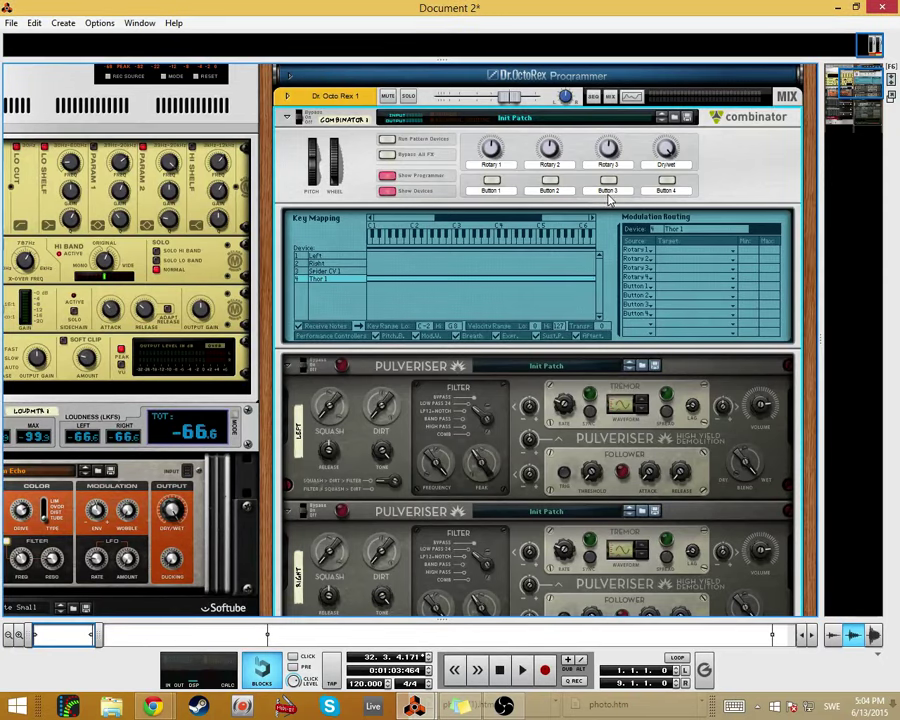
click(670, 256)
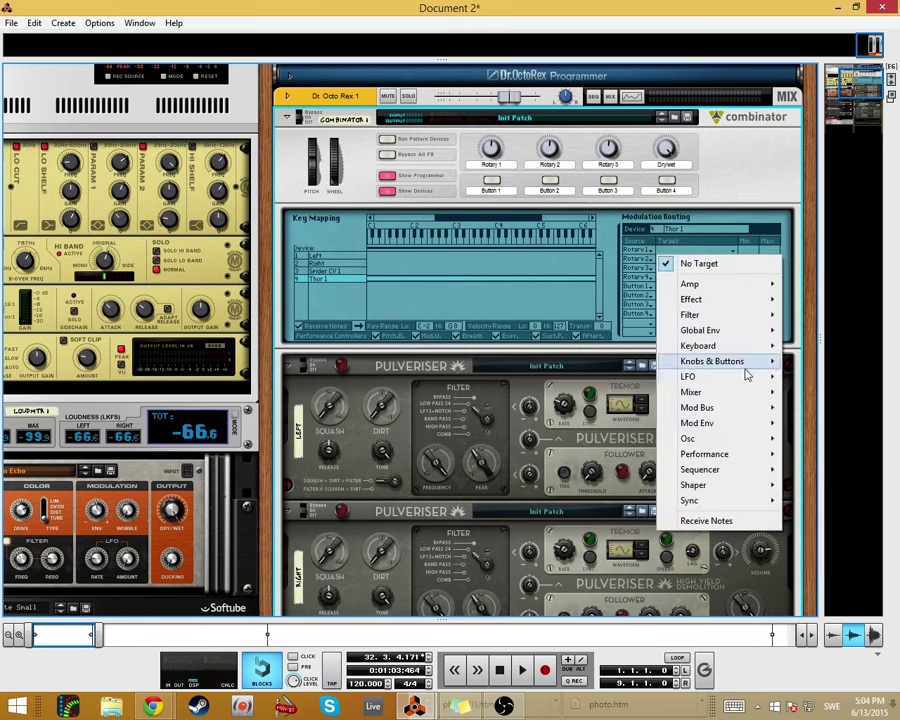
mouse_move(744, 456)
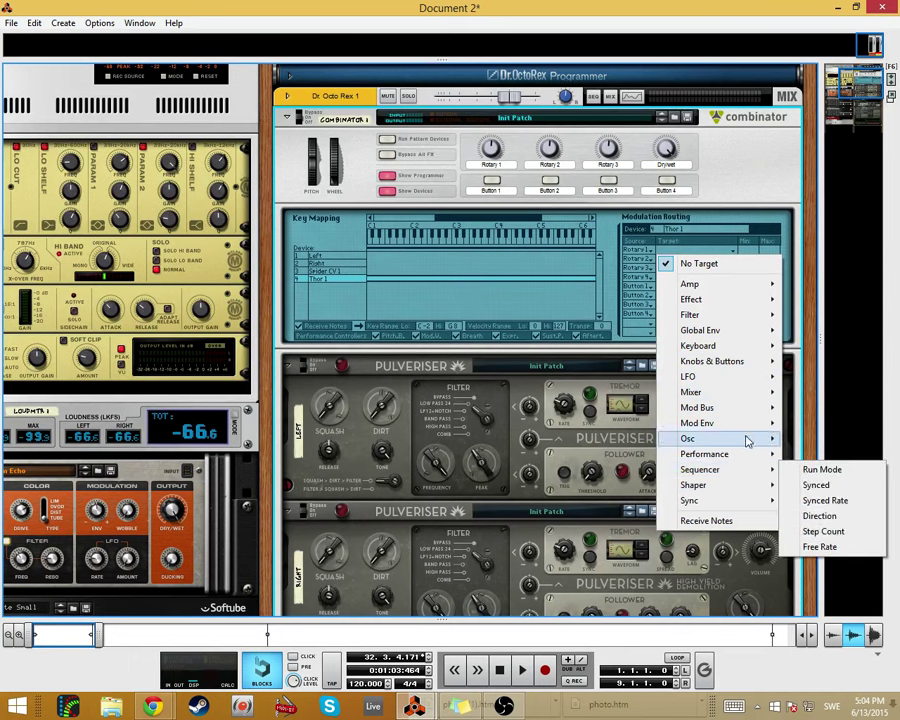
mouse_move(745, 364)
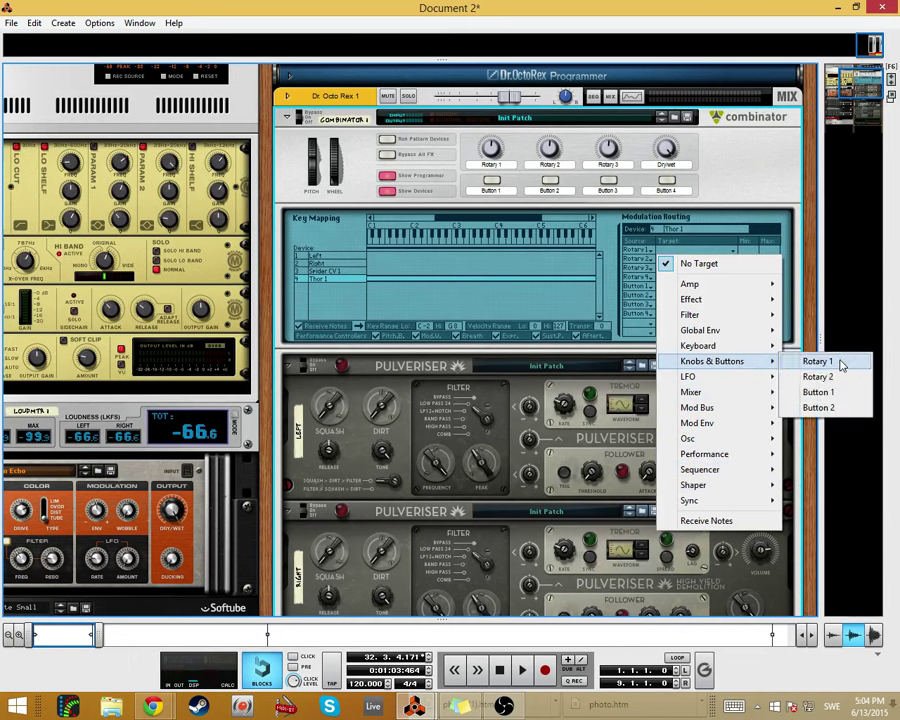
click(818, 362)
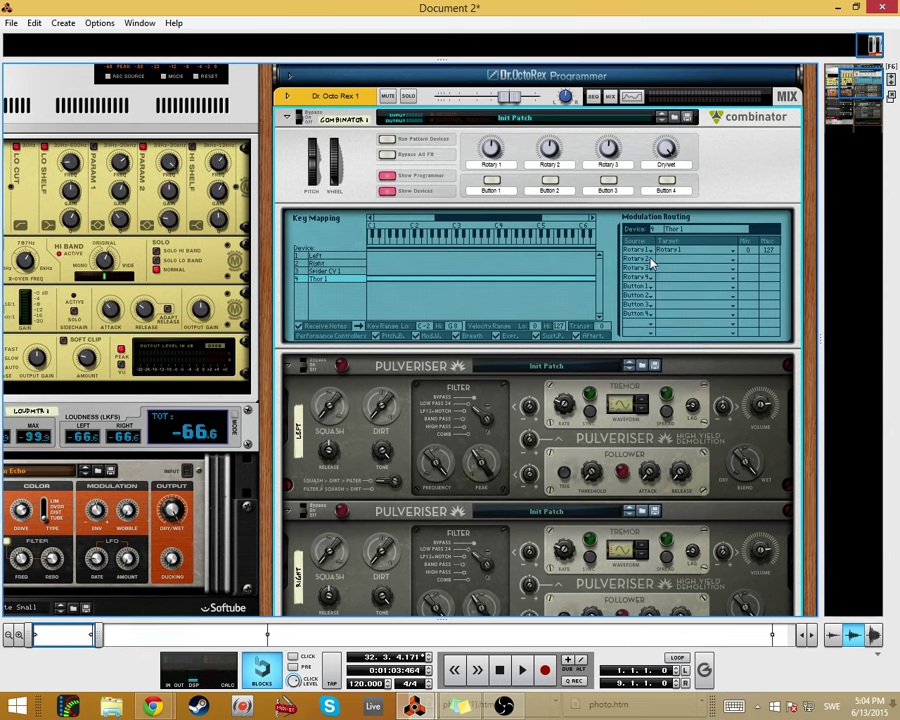
- Route the Combinator's Rotary 2 to Thor's Rotary 2
click(650, 260)
click(688, 262)
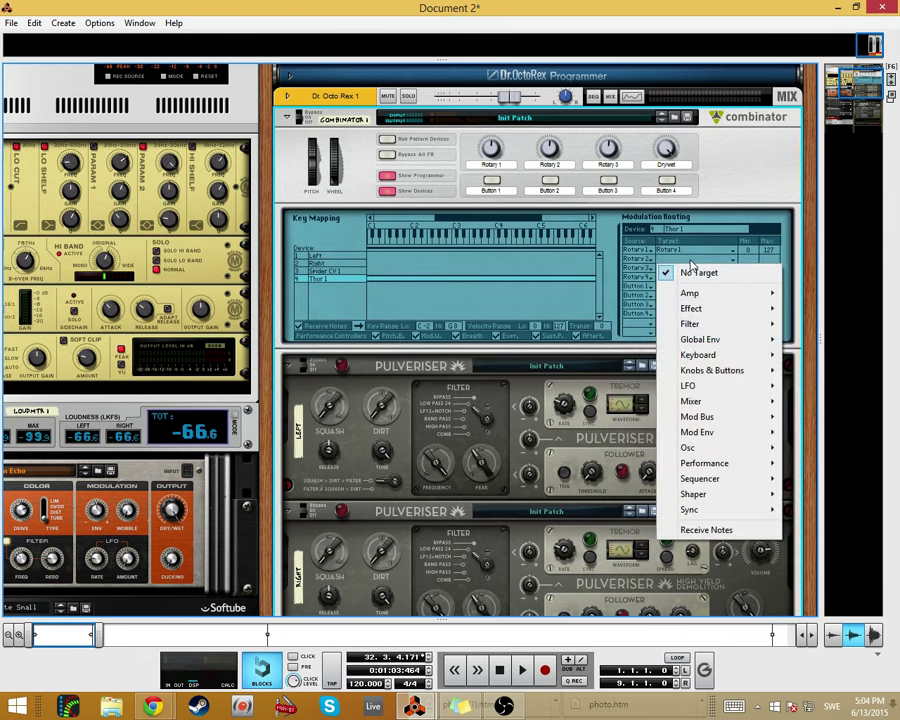
mouse_move(758, 372)
click(815, 386)
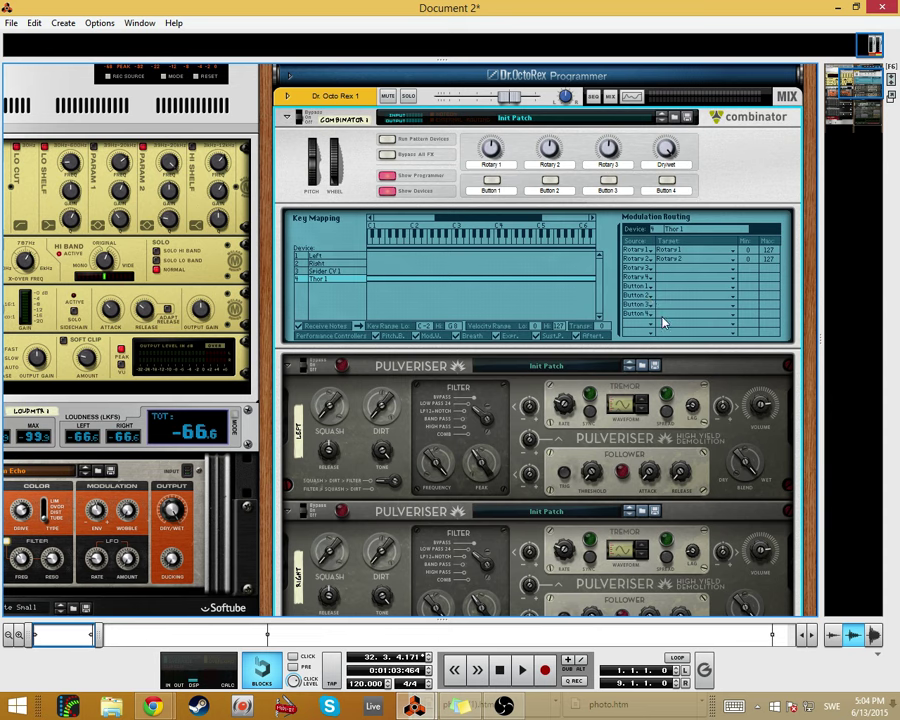
- Send Button 1 to Thor's Mod 1 Dest Amount, inverted with Min 100 and Max -100
click(668, 291)
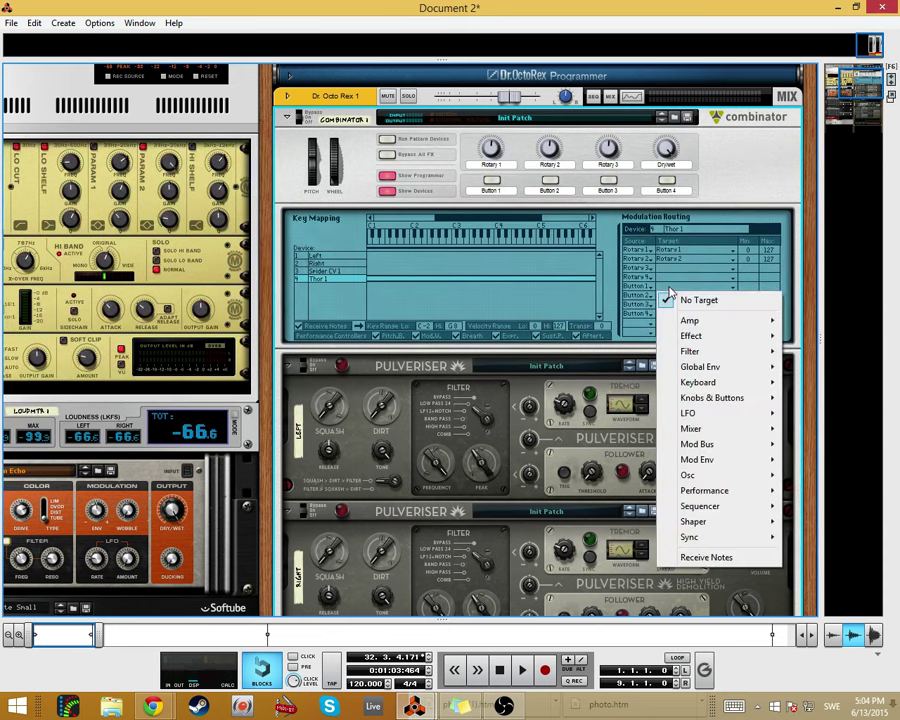
mouse_move(770, 442)
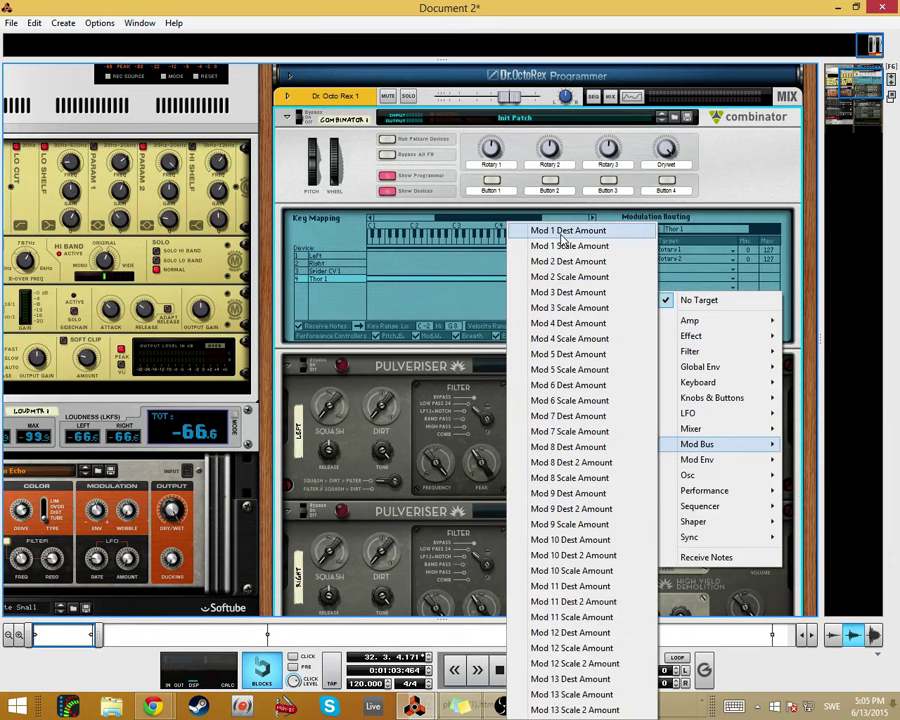
click(563, 232)
drag(750, 293, 782, 296)
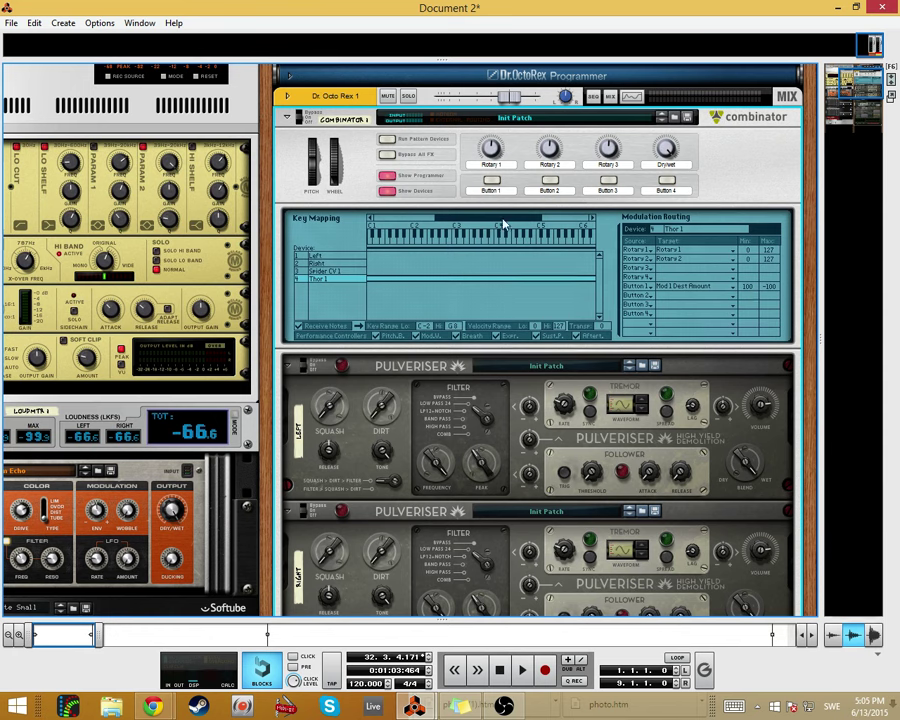
- Extend Thor's key range to about C6 and route Button 2 to Thor's Button 2
drag(503, 225, 538, 228)
click(676, 300)
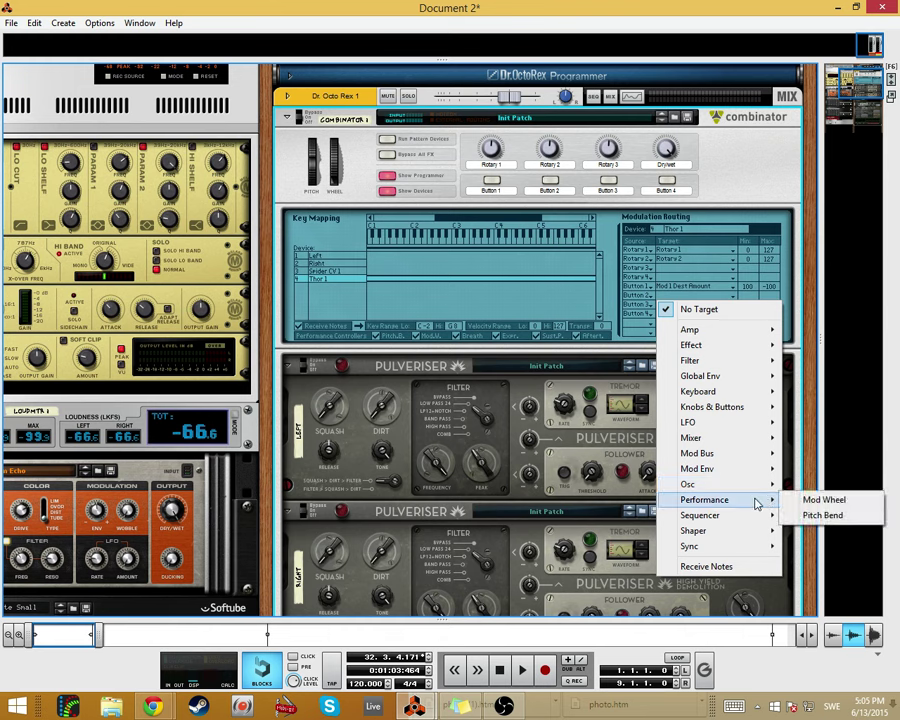
mouse_move(770, 407)
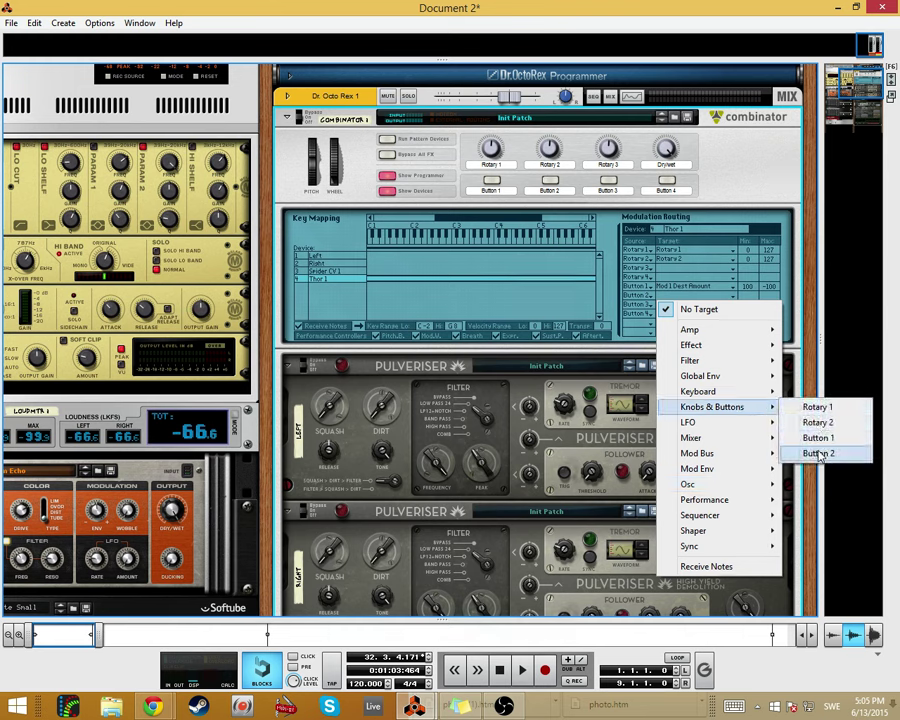
click(812, 453)
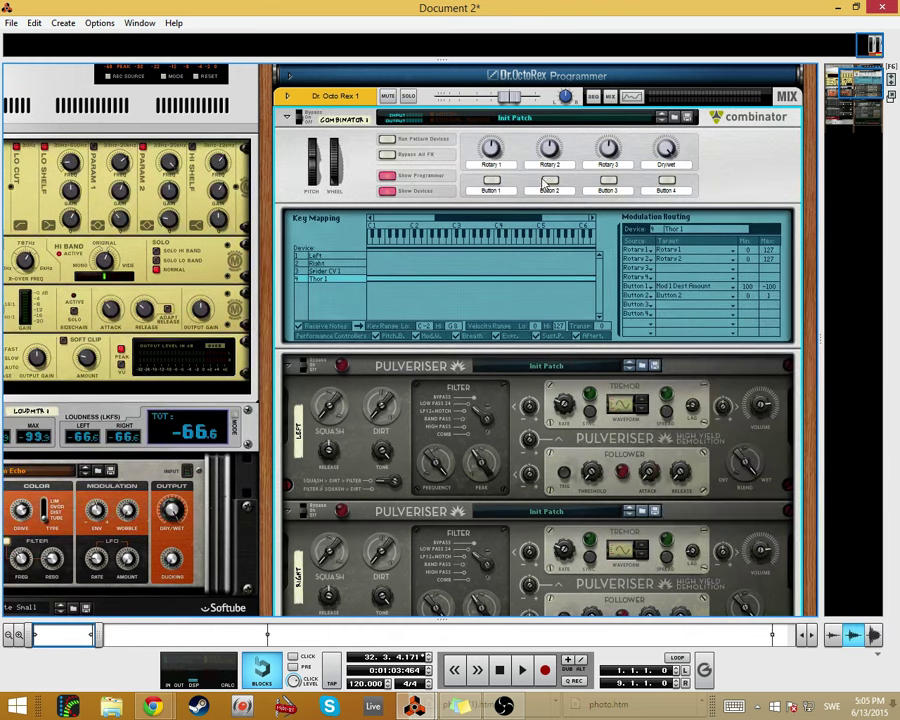
- Label Rotary 1 'Right LFO amt' and Rotary 2 'Left LFO amt'
double_click(490, 165)
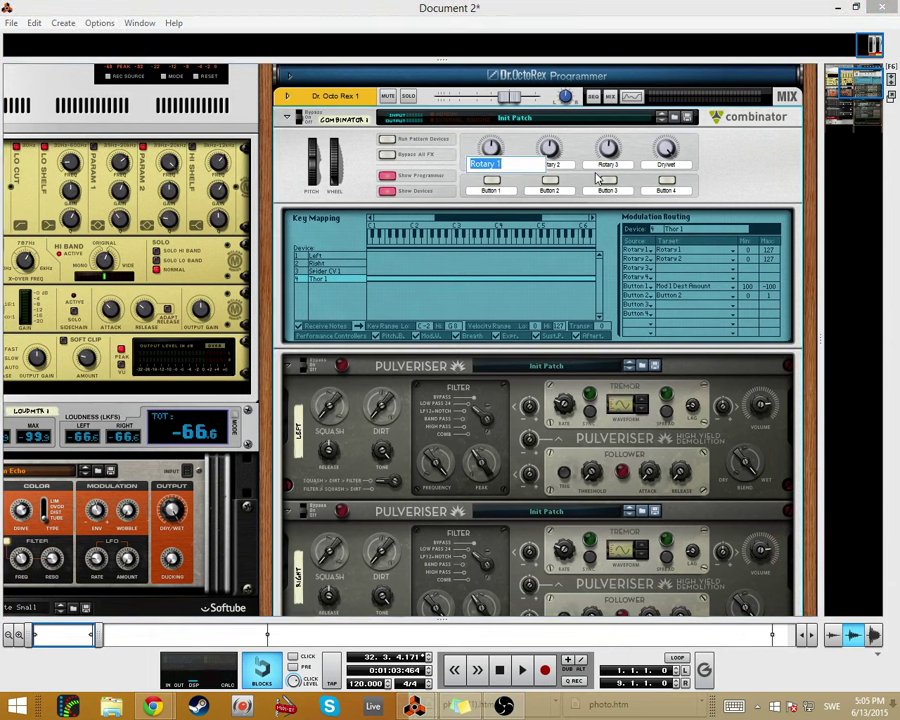
text(R)
double_click(549, 165)
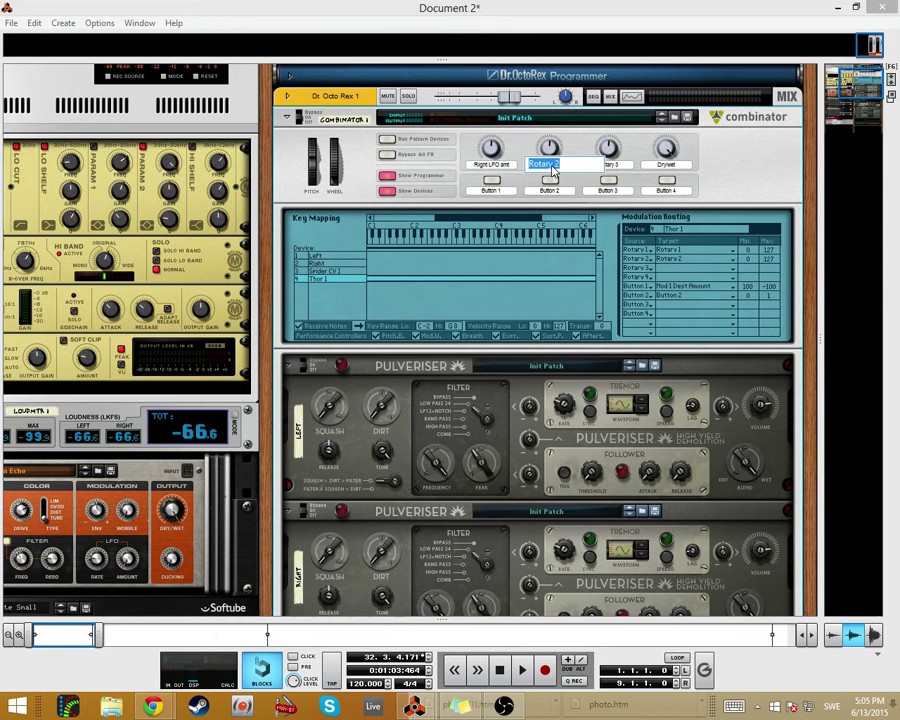
text(Left LFO amt)
key(Return)
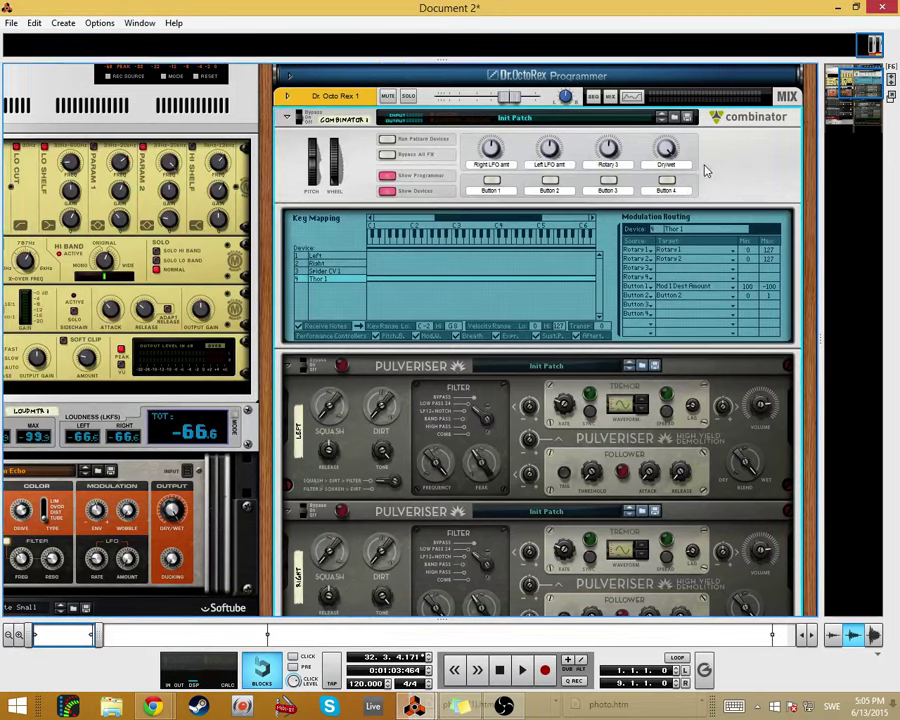
- Turn Thor's Osc 1 off and set Filter 1 to Bypass
scroll(705, 168, down, 10)
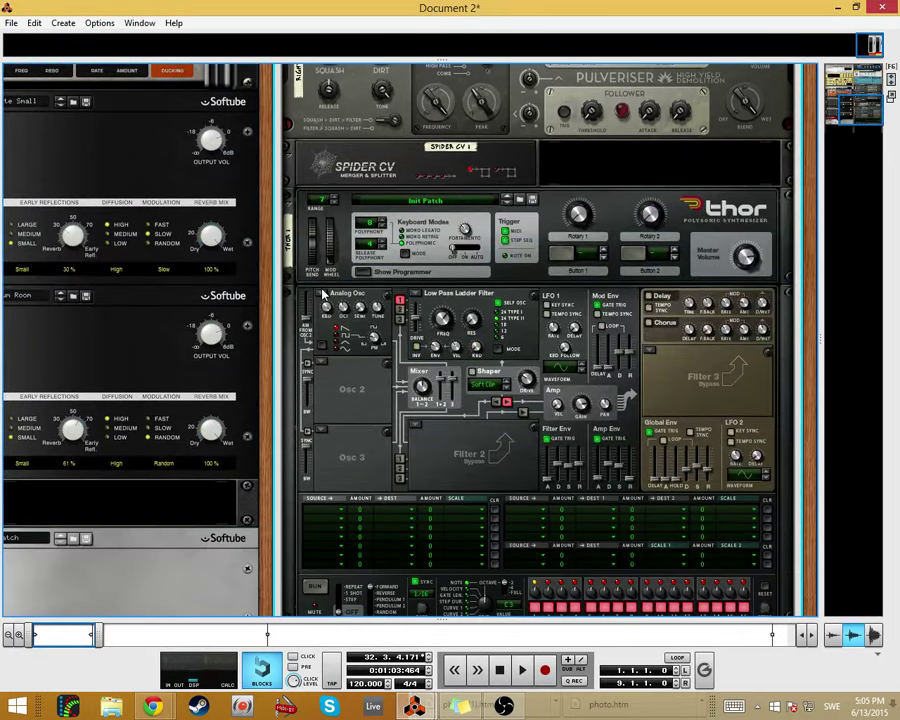
click(323, 293)
click(350, 398)
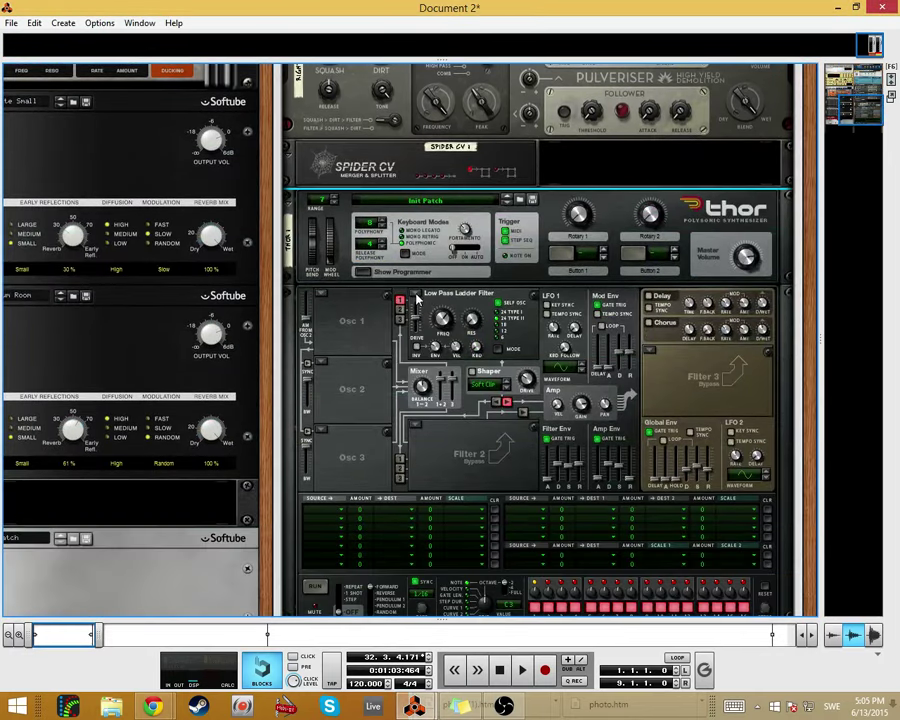
click(417, 298)
click(446, 367)
- Add a Thor mod-matrix row sending CV In3 to CV Out3 at -100
scroll(400, 350, down, 3)
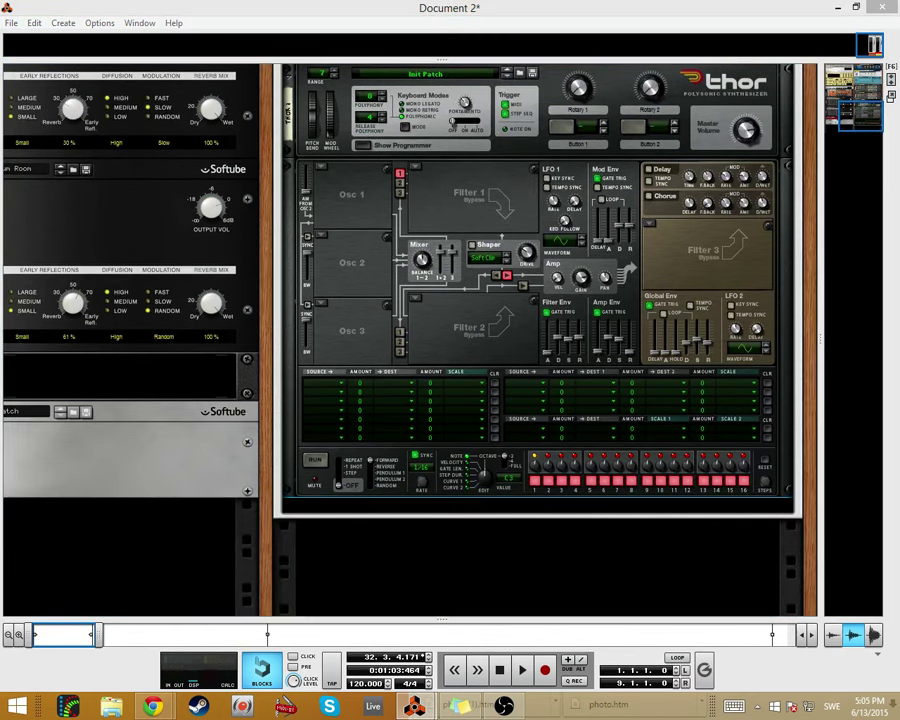
click(340, 386)
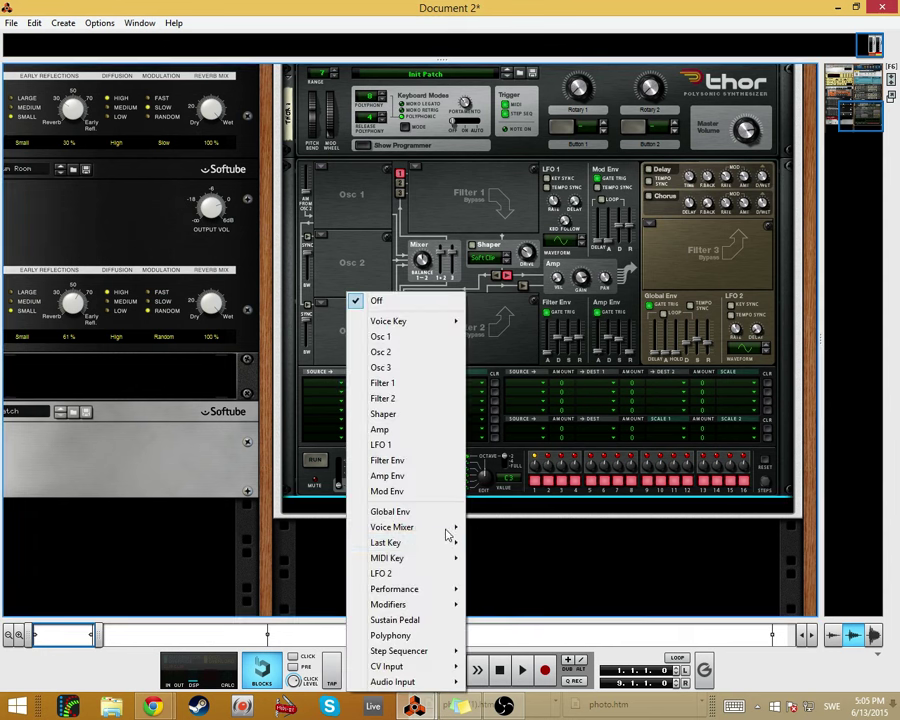
mouse_move(436, 603)
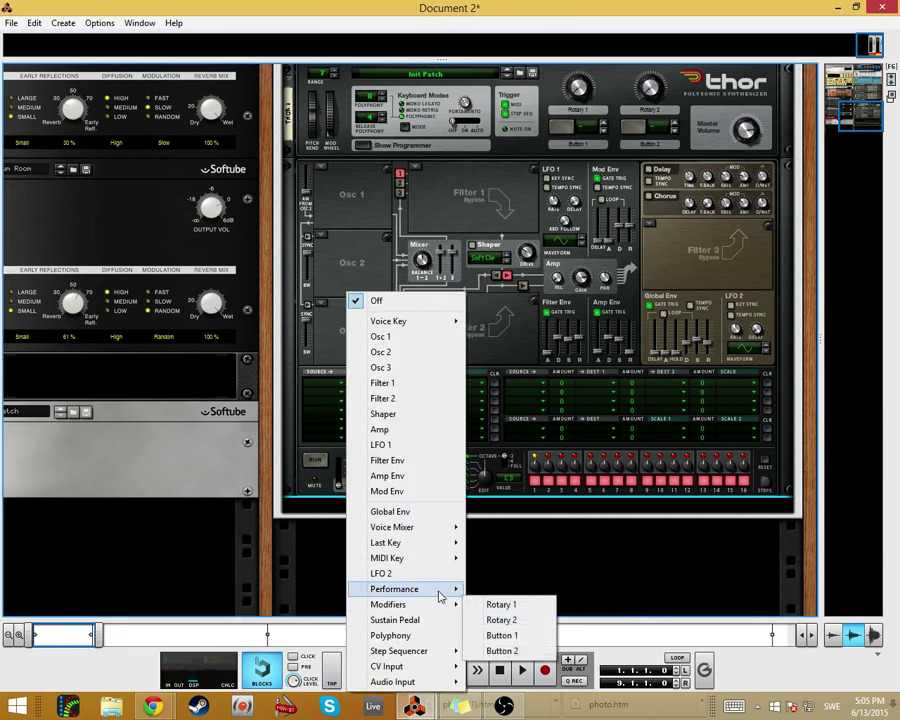
mouse_move(426, 667)
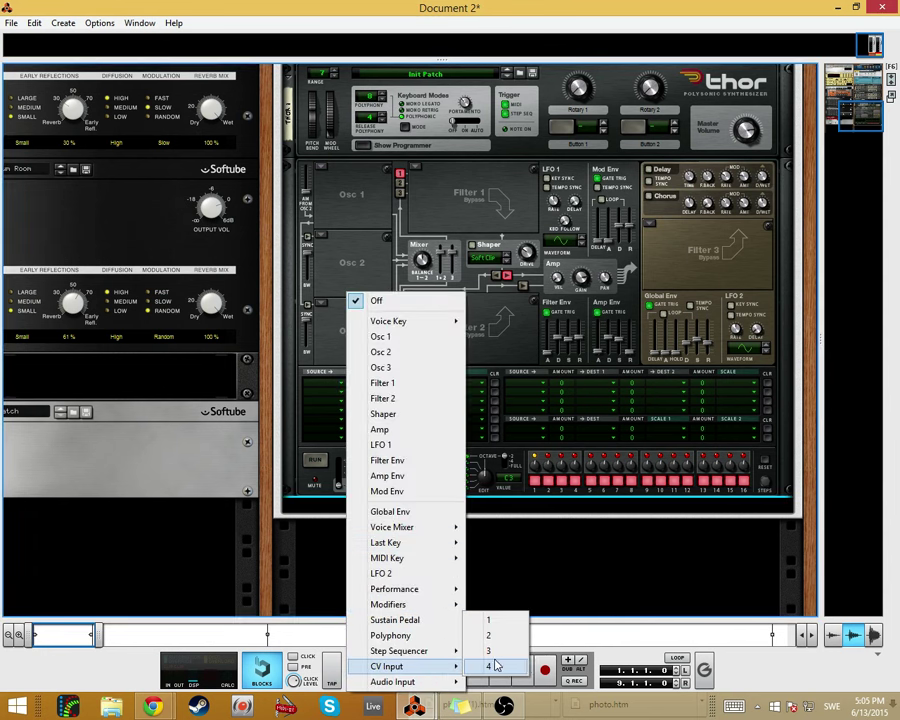
click(489, 651)
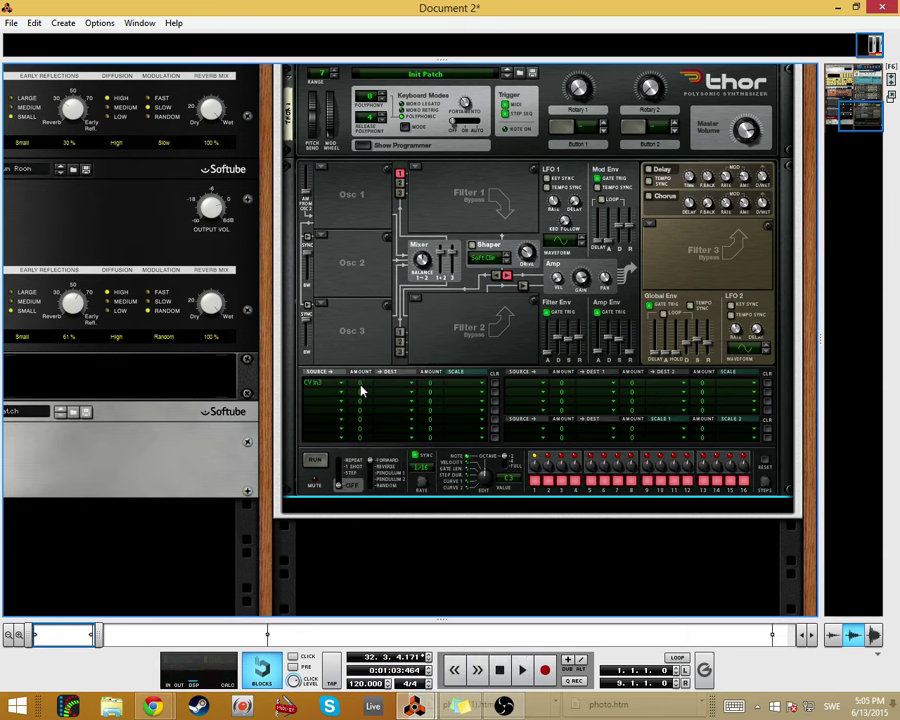
drag(362, 390, 375, 523)
click(406, 390)
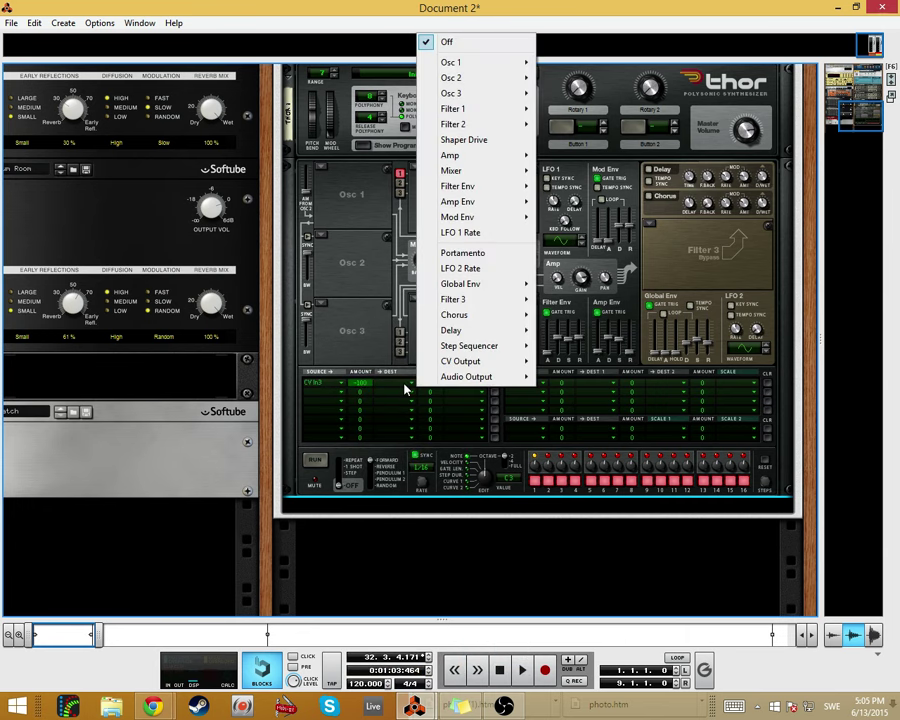
mouse_move(470, 361)
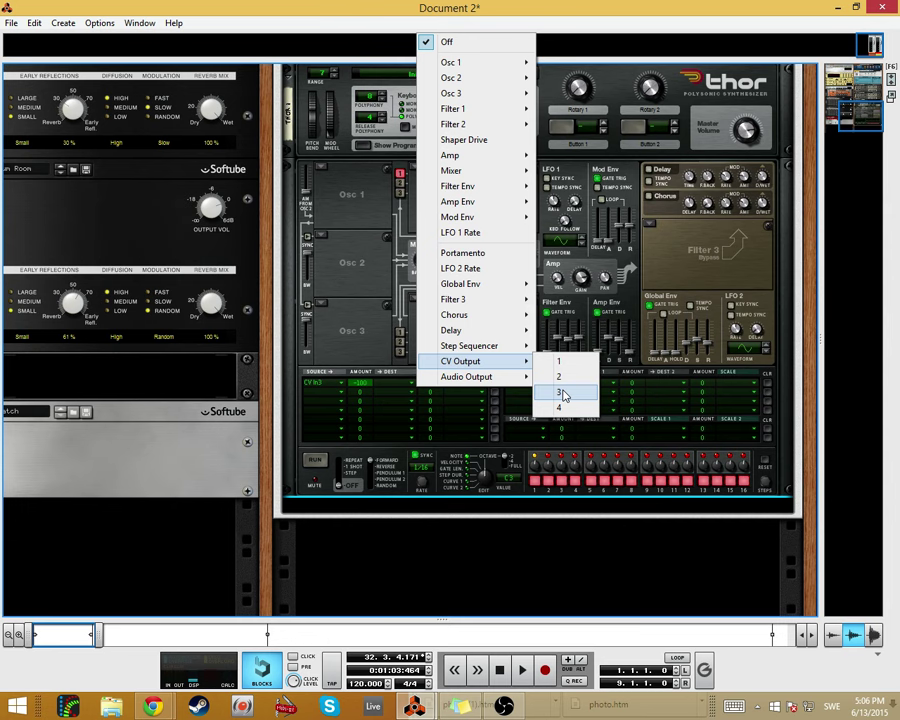
click(563, 393)
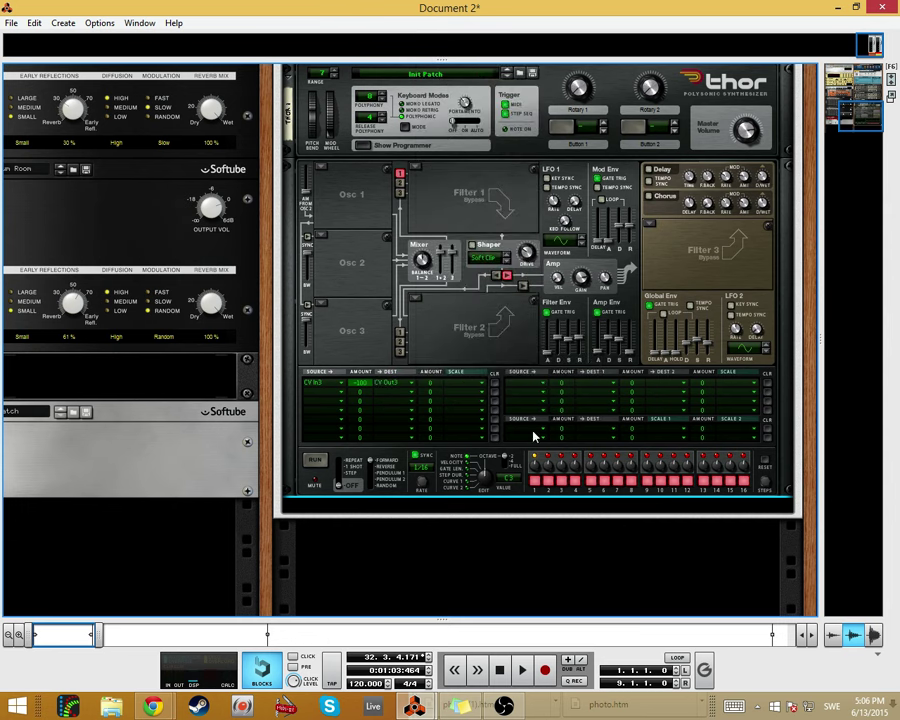
- Add a mod-matrix row routing CV In2 to CV Out2 at amount 100
click(545, 431)
mouse_move(614, 407)
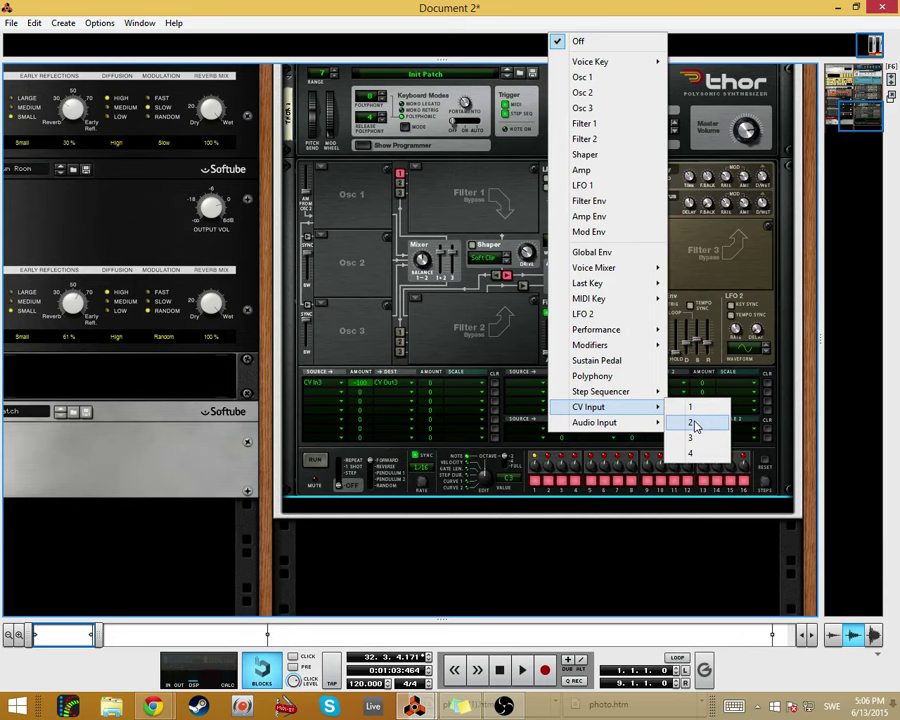
click(695, 427)
drag(560, 433, 604, 300)
click(604, 432)
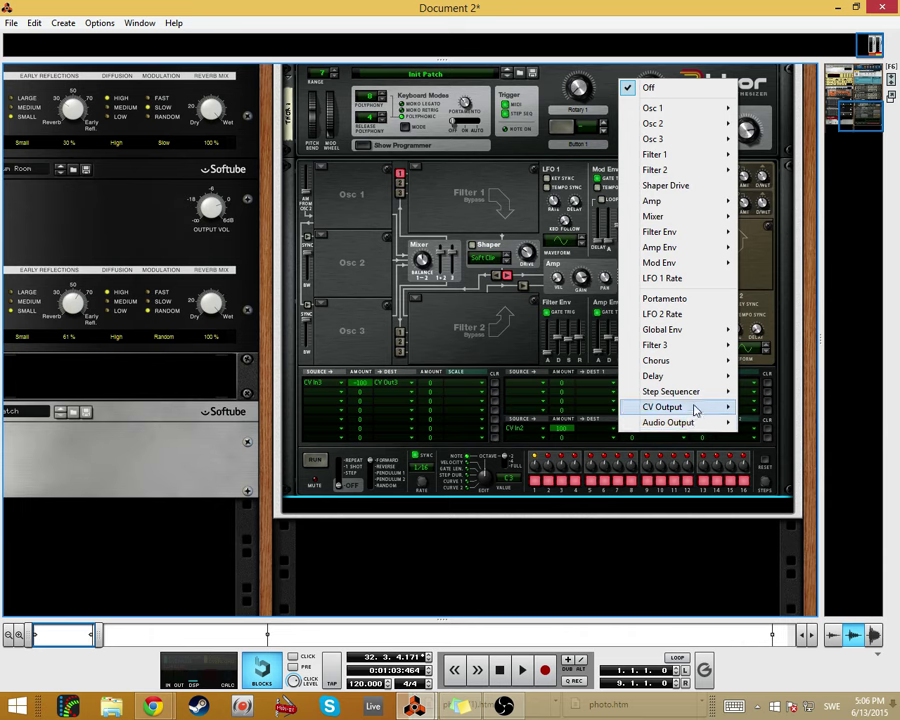
mouse_move(725, 406)
click(768, 421)
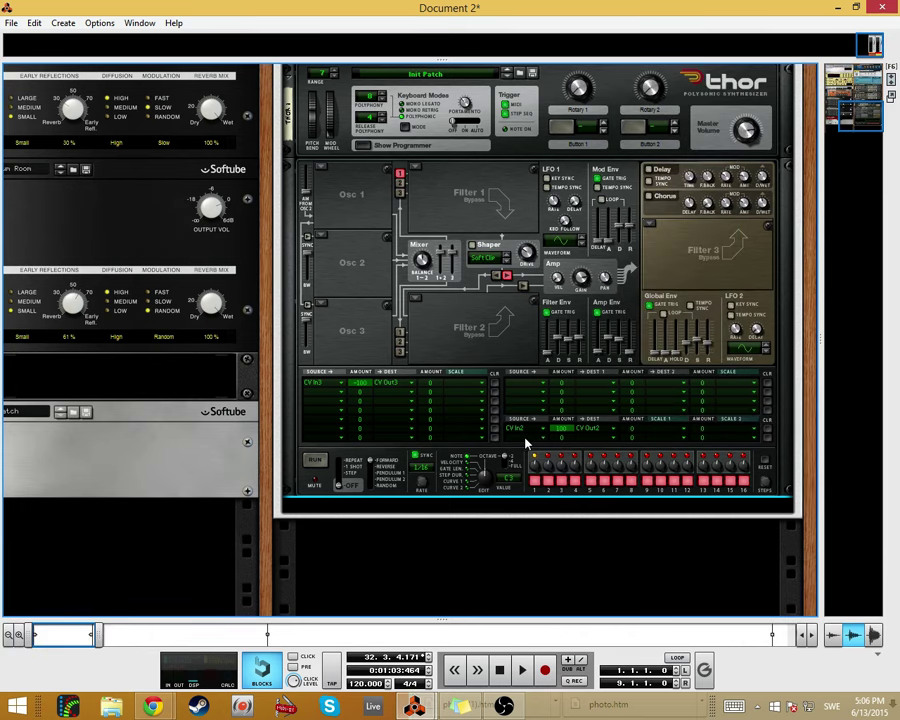
- Add a mod-matrix row routing CV In1 to CV Out1 at amount 100
click(525, 441)
mouse_move(605, 413)
click(700, 411)
drag(561, 437, 575, 426)
click(600, 438)
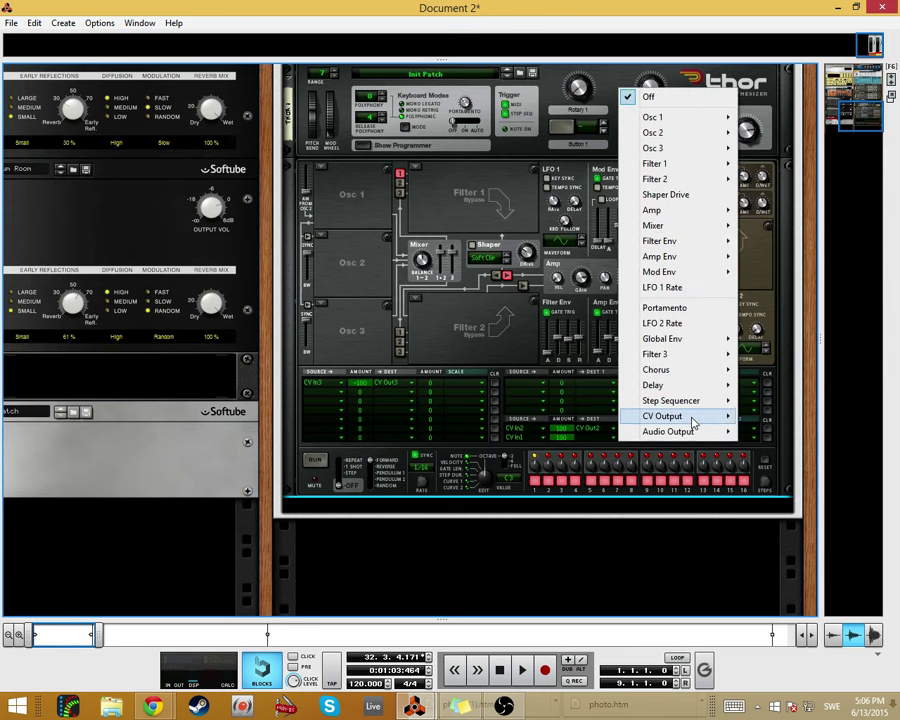
mouse_move(692, 421)
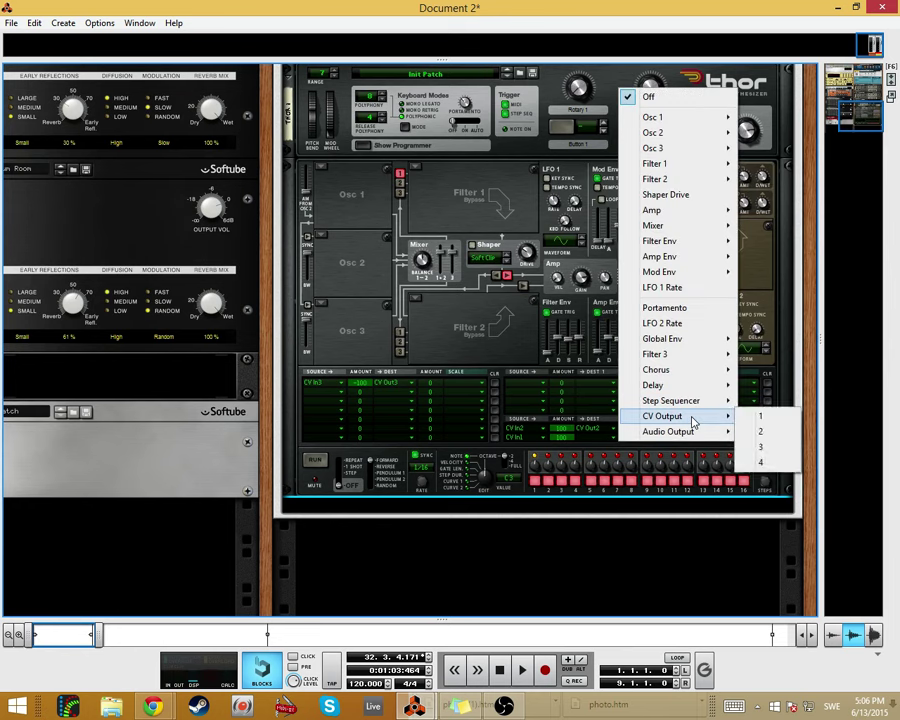
click(764, 418)
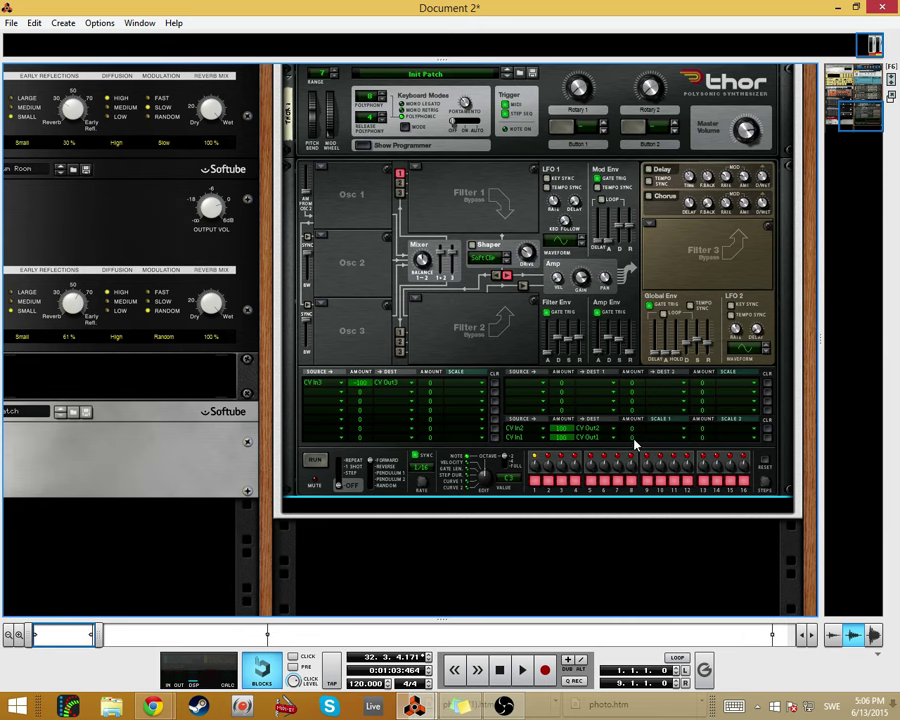
- In Thor's matrix, scale CV In2 by Rotary 1 at 100 and CV In1 by Rotary 2
drag(634, 444, 675, 280)
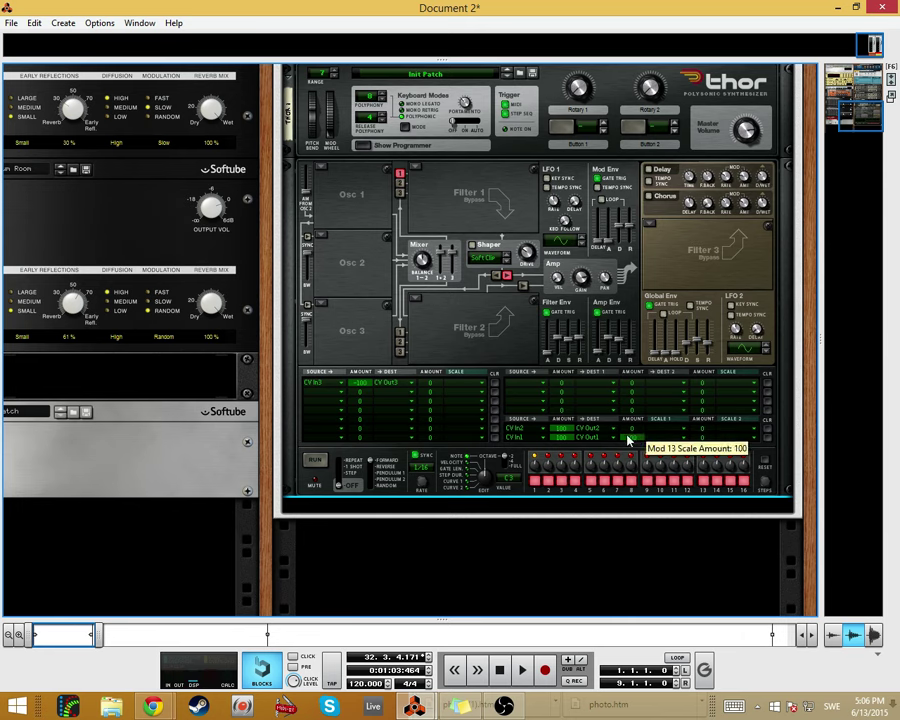
click(668, 433)
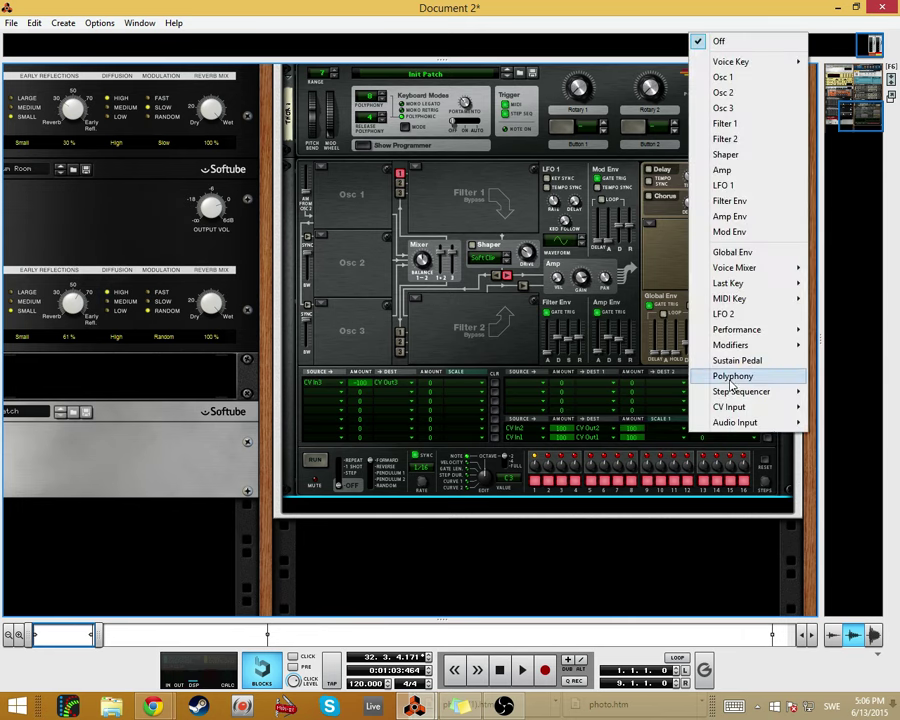
mouse_move(785, 290)
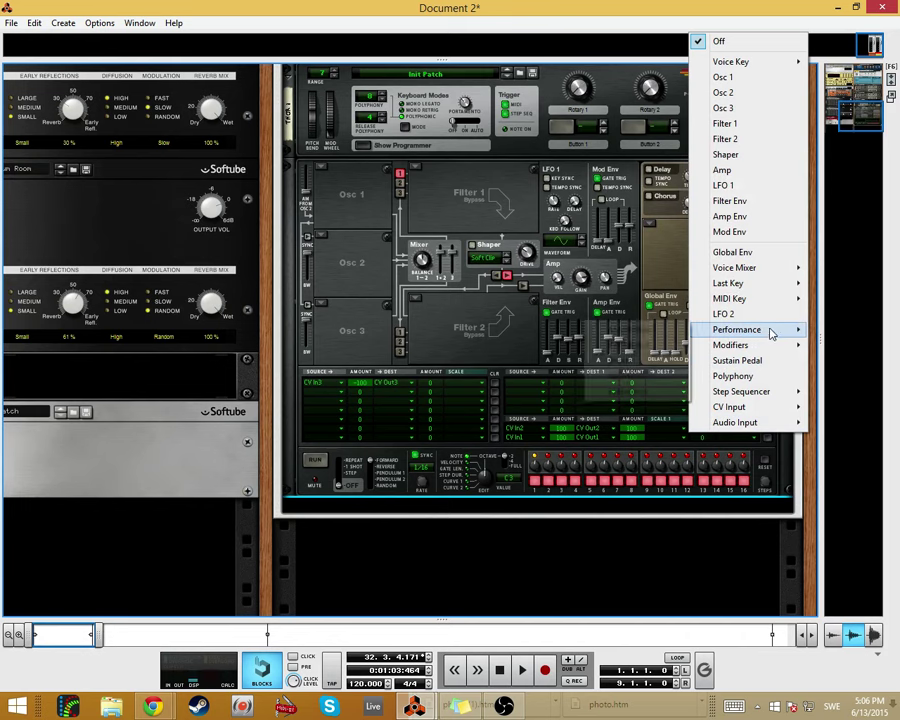
mouse_move(760, 345)
click(843, 345)
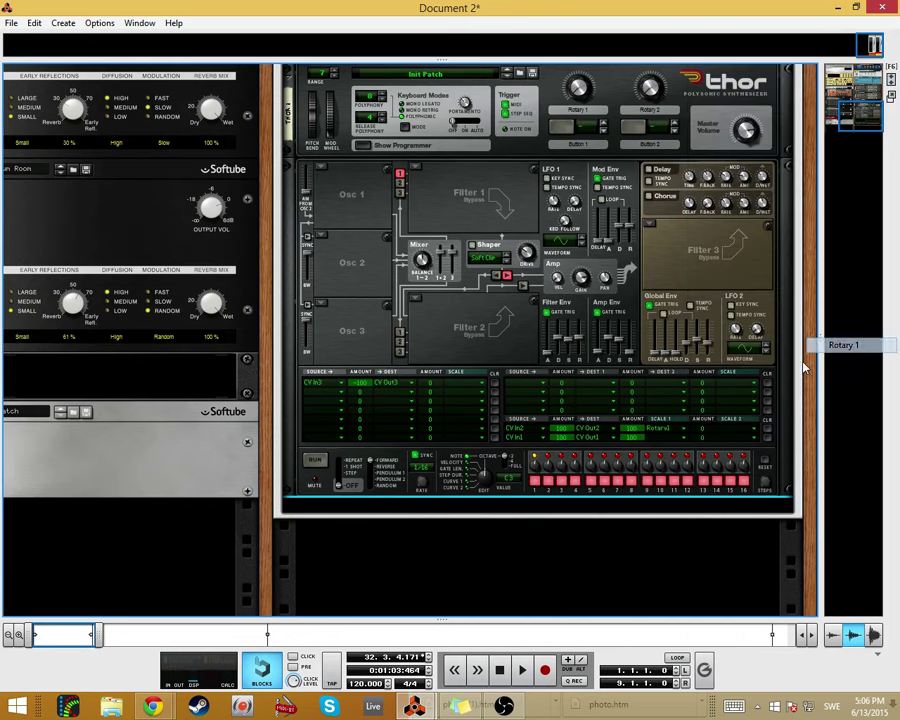
click(698, 437)
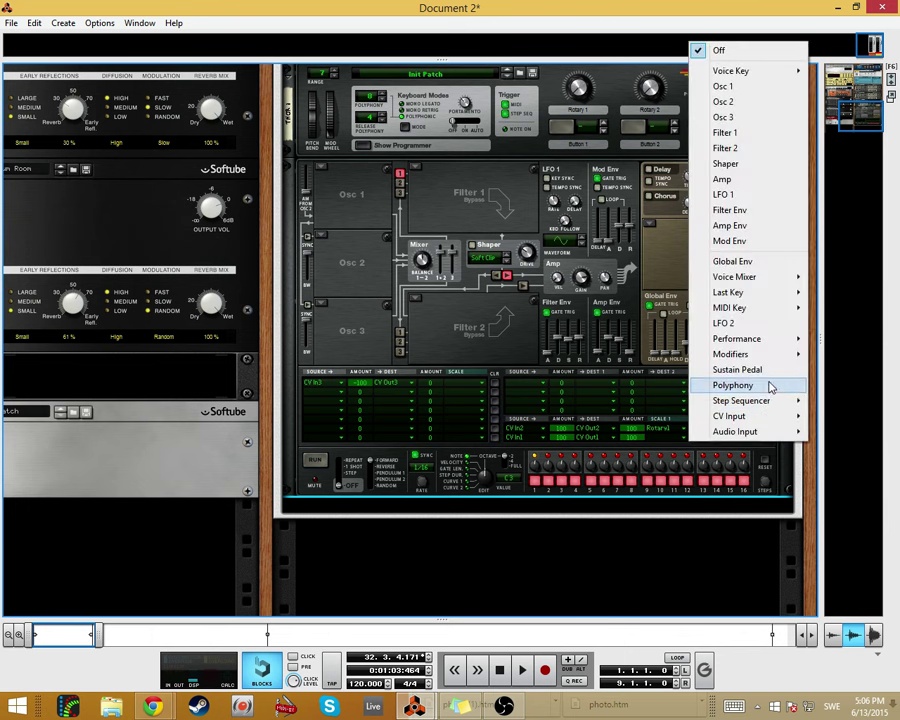
mouse_move(785, 344)
click(843, 369)
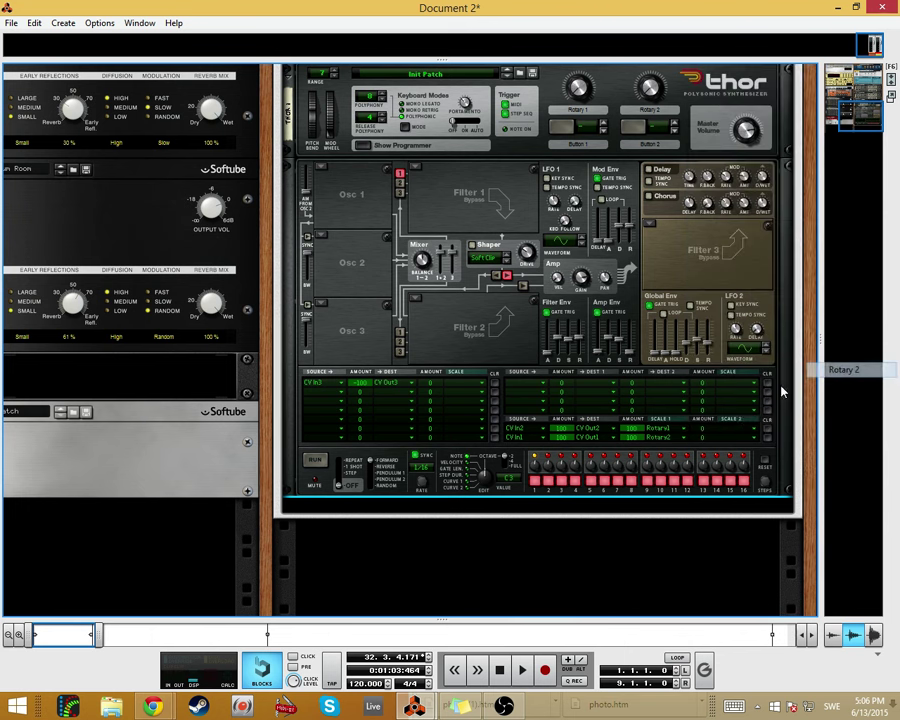
- Add Button 2 as the second scale source, amount 100, on both CV In rows
drag(707, 431, 704, 436)
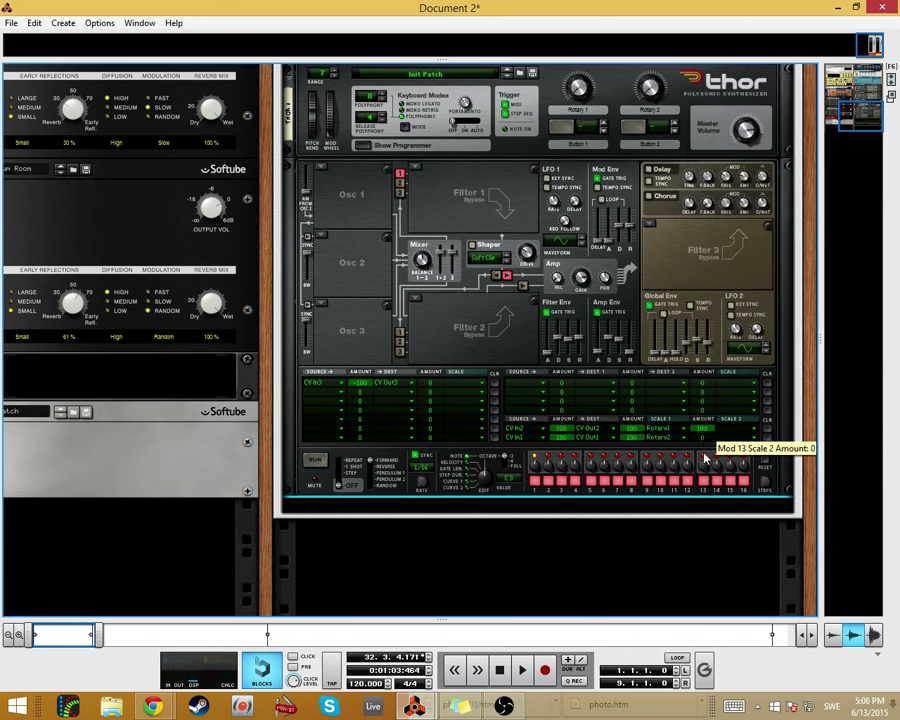
click(735, 437)
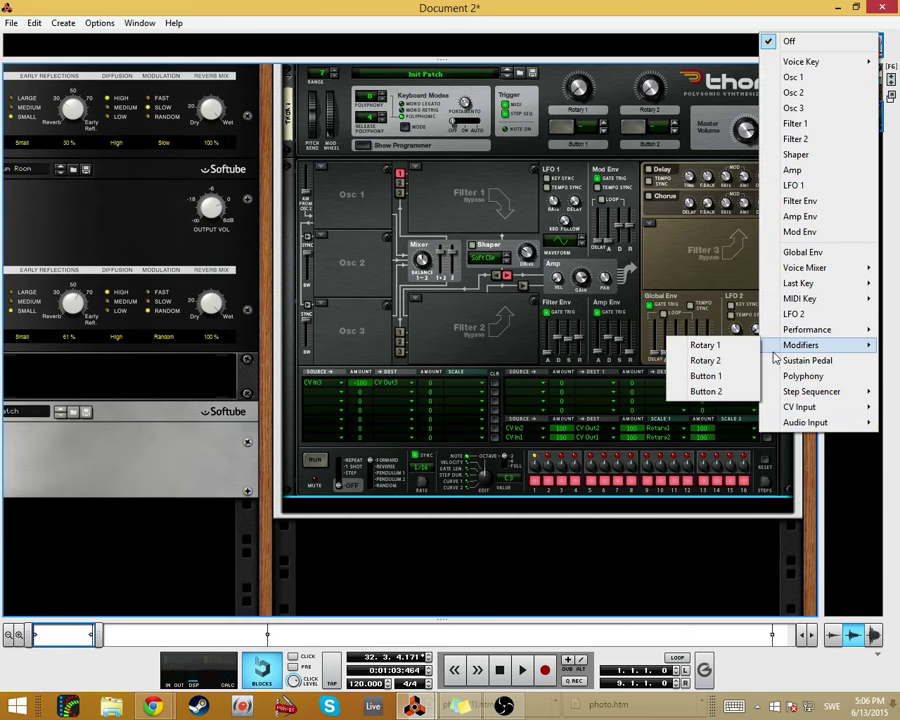
mouse_move(804, 345)
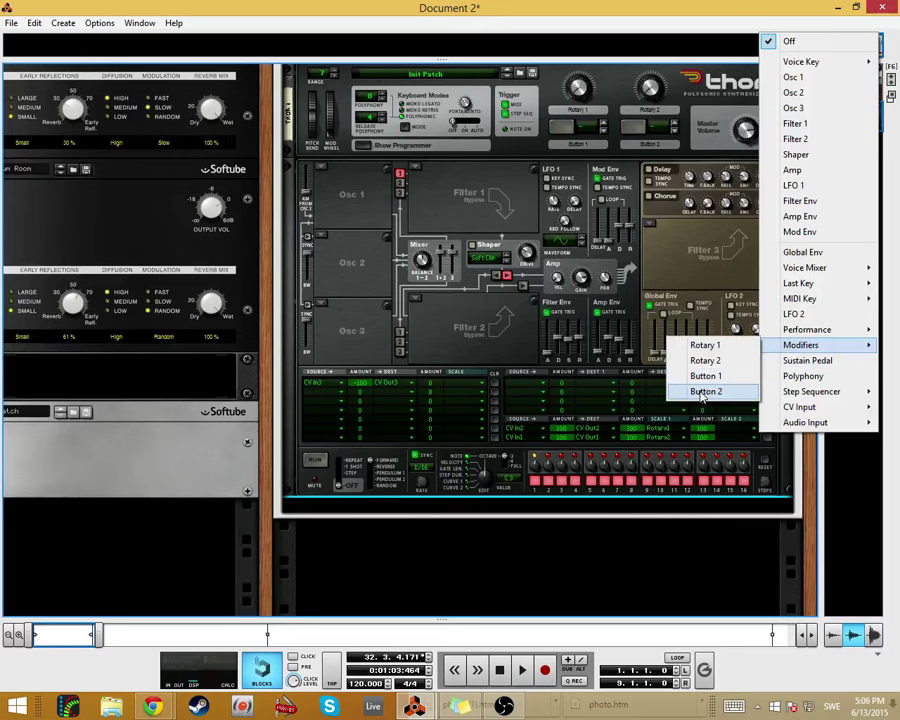
click(704, 391)
click(735, 437)
click(728, 437)
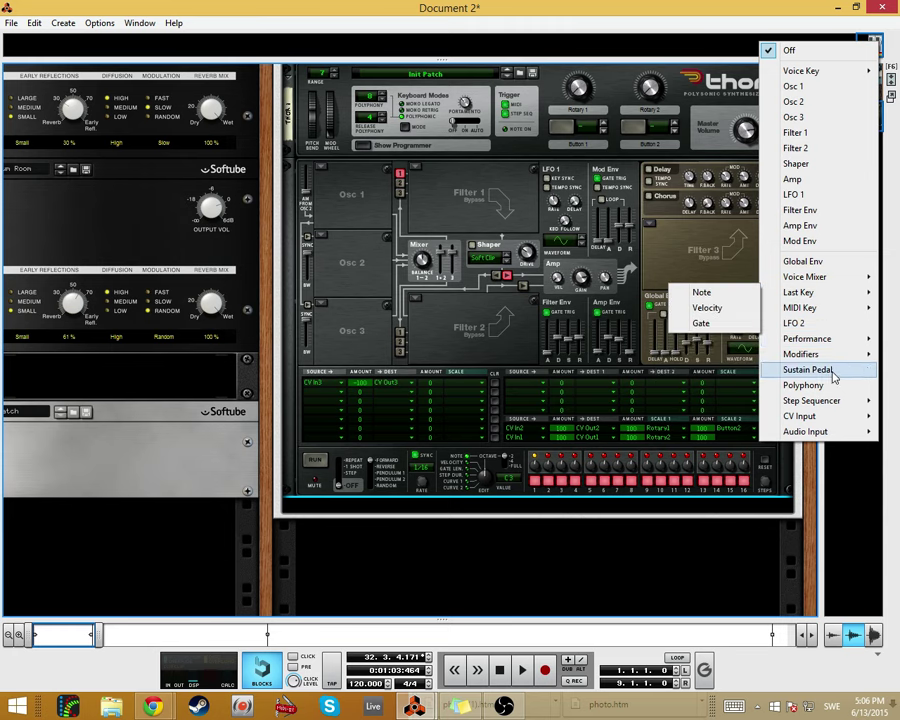
mouse_move(805, 339)
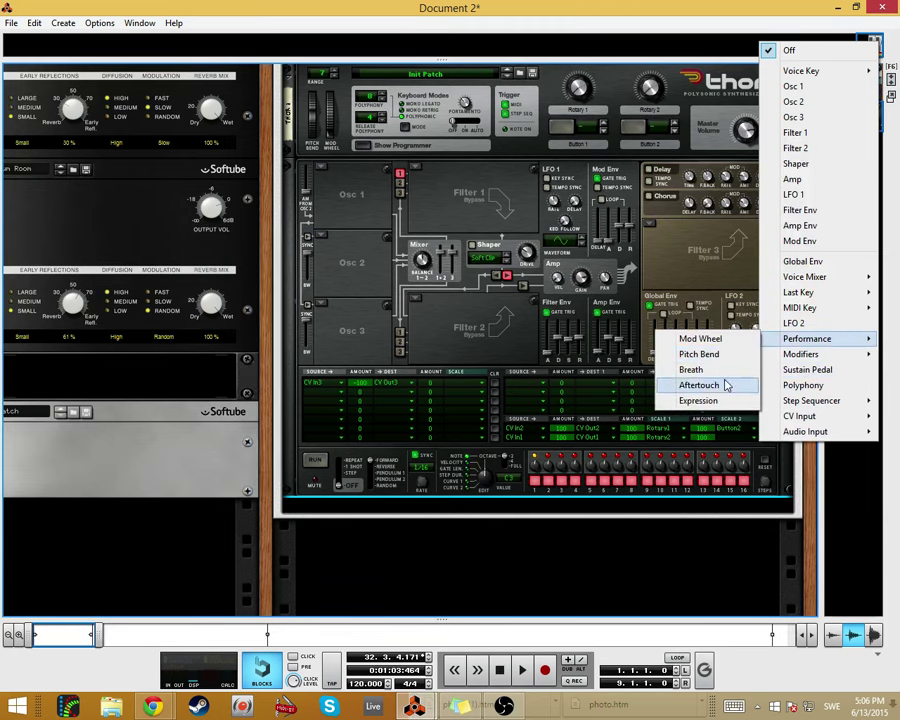
mouse_move(778, 357)
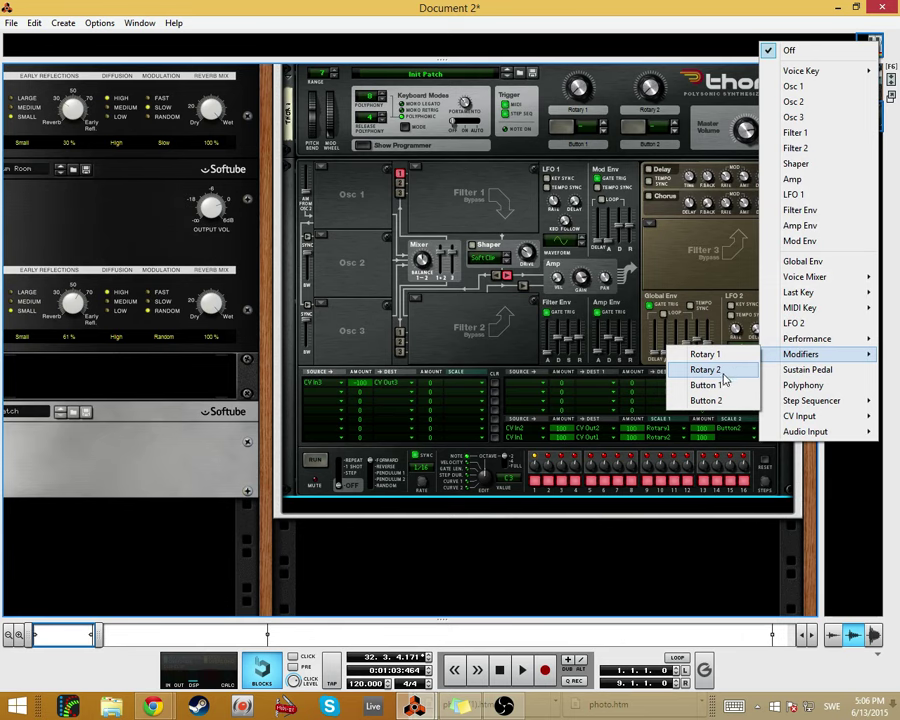
click(706, 400)
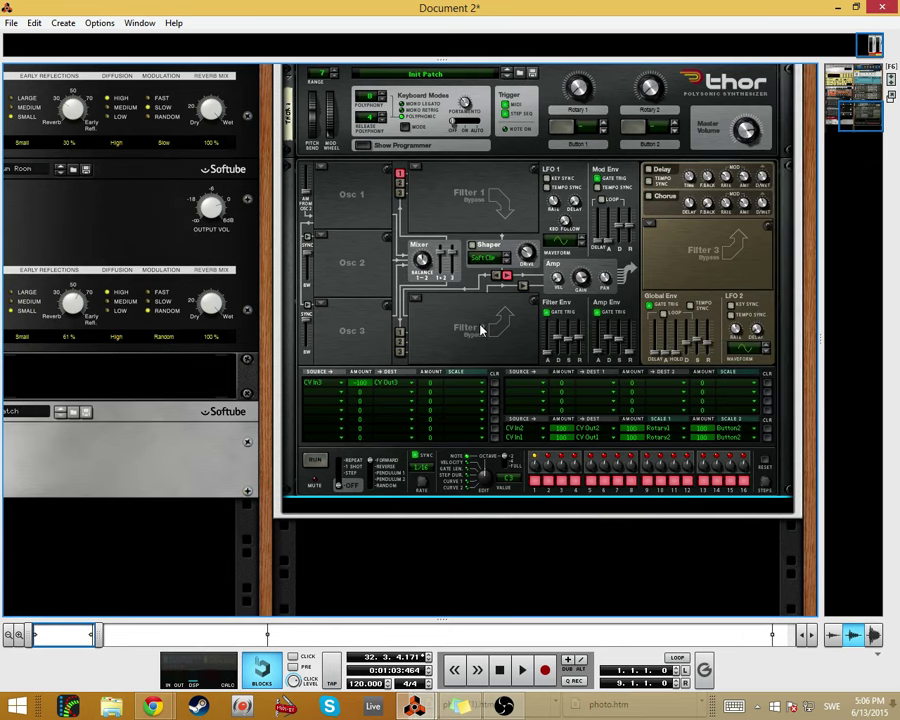
- Scroll up to the Combinator and label Button 1 'Invert L'
scroll(480, 330, up, 4)
scroll(415, 360, down, 3)
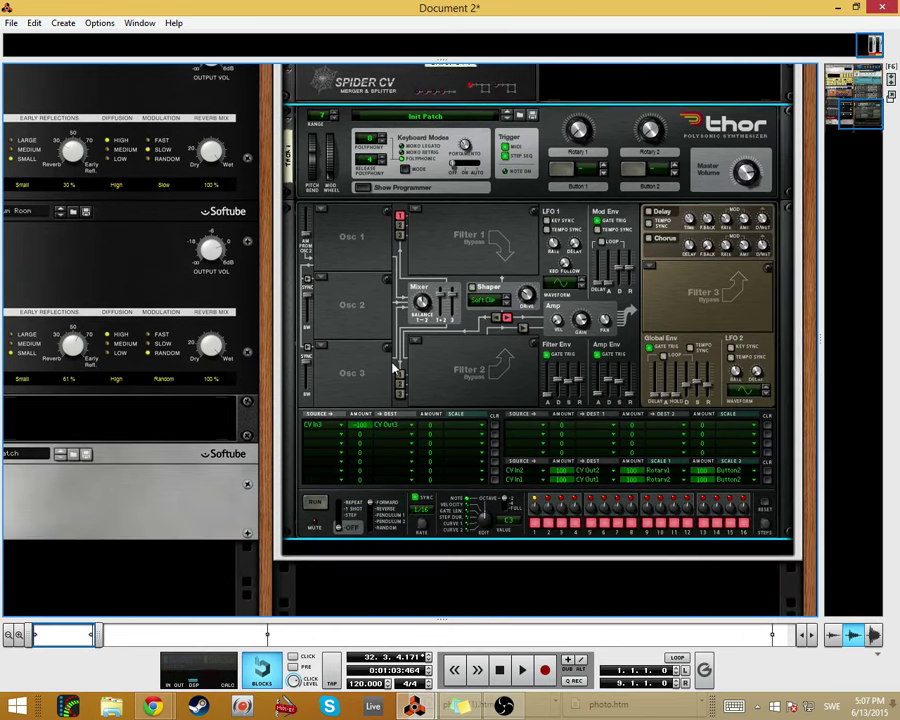
scroll(360, 318, up, 4)
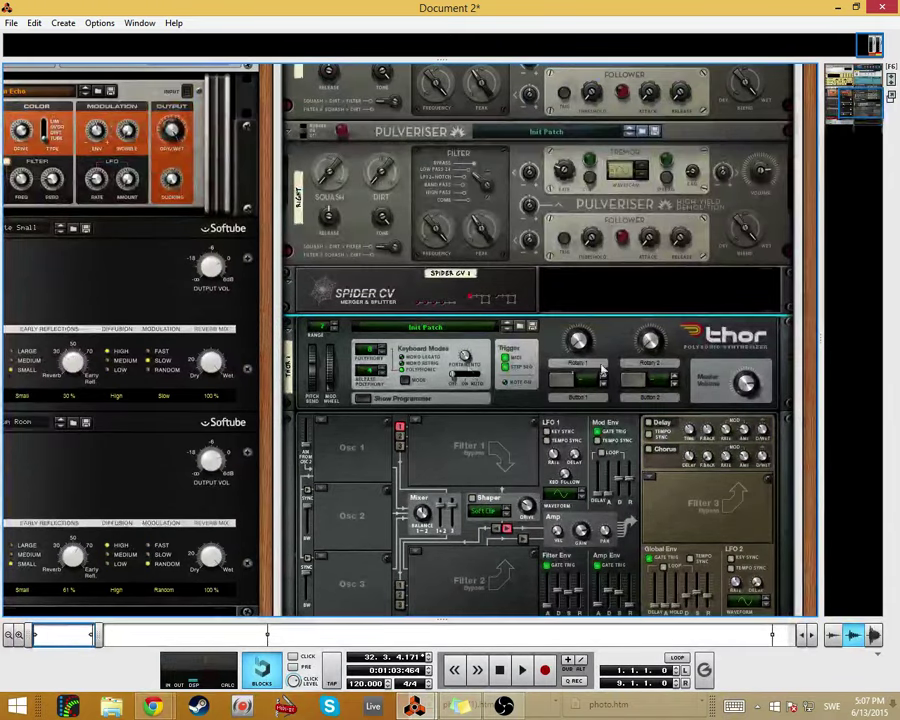
scroll(360, 318, up, 2)
scroll(420, 340, down, 6)
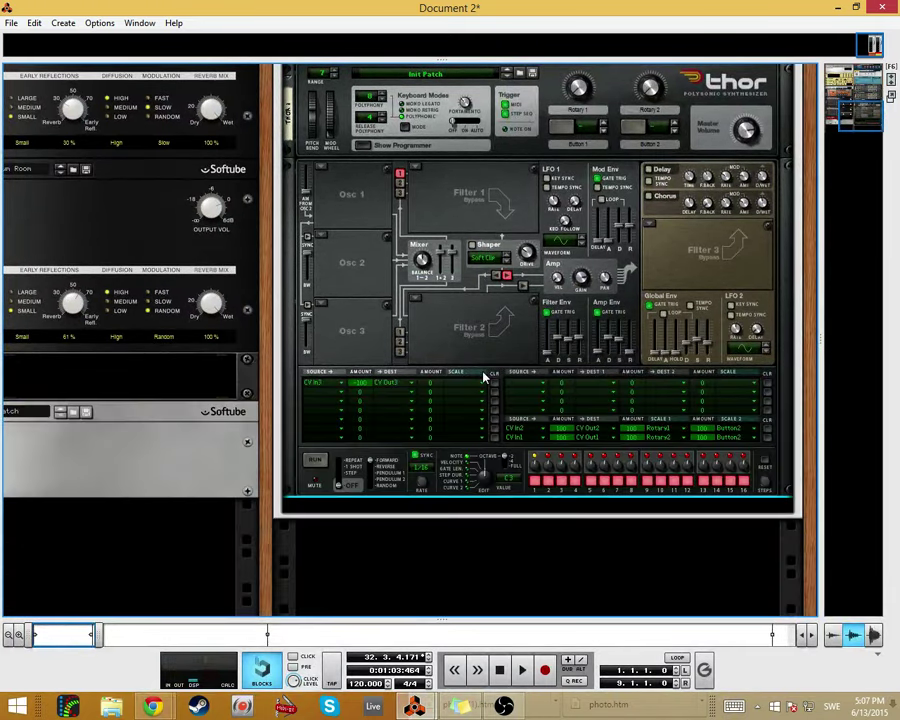
scroll(480, 372, up, 2)
scroll(390, 372, up, 6)
scroll(397, 390, up, 1)
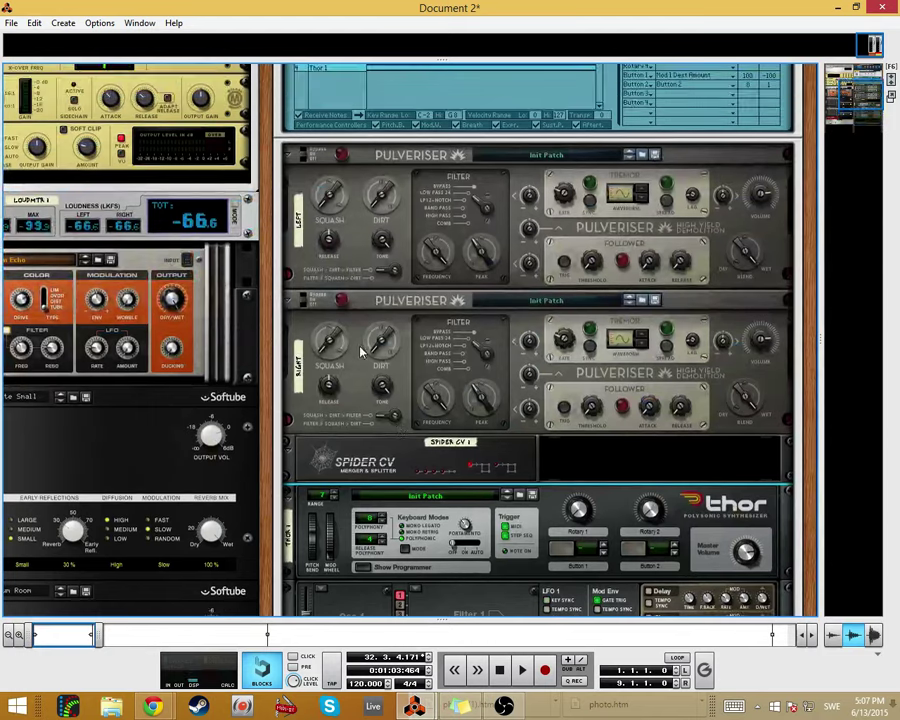
scroll(480, 330, down, 2)
scroll(571, 281, up, 6)
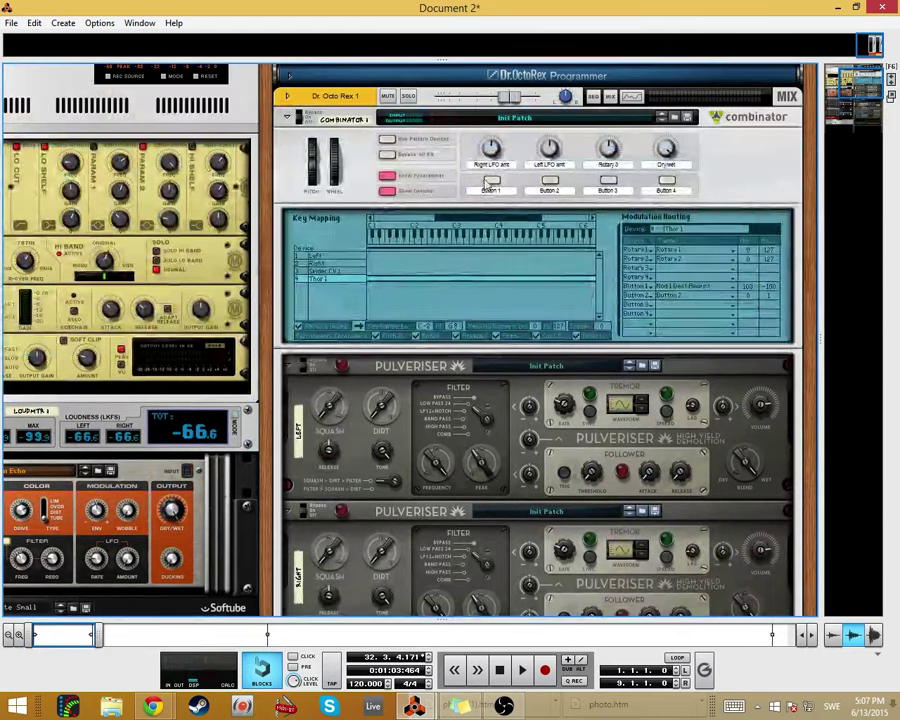
scroll(540, 230, down, 1)
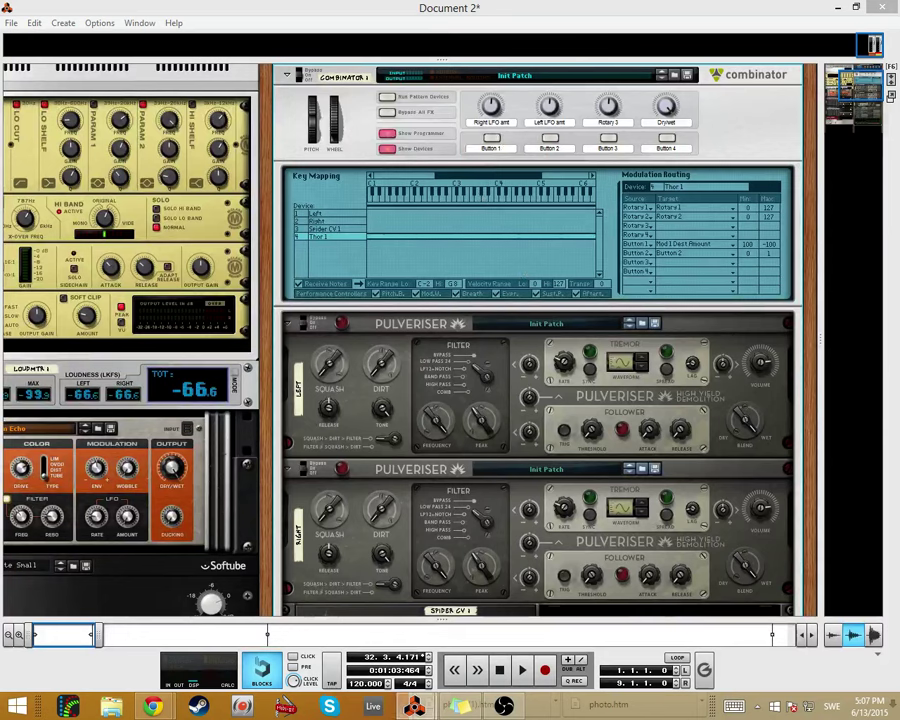
double_click(492, 143)
text(Invert L)
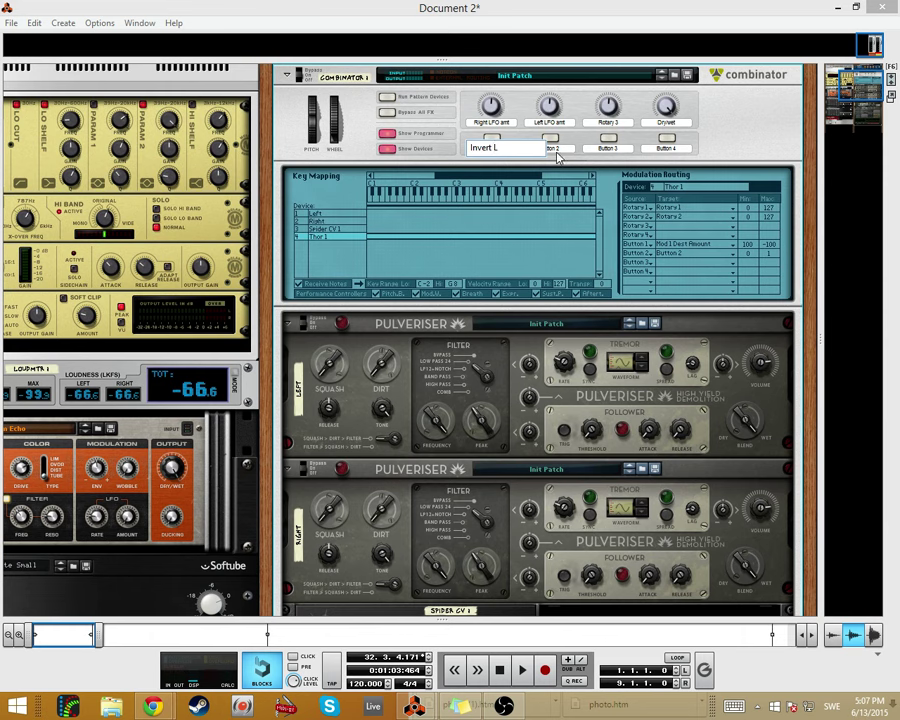
- Label the Combinator's Button 2 'Sync LFO'
double_click(553, 148)
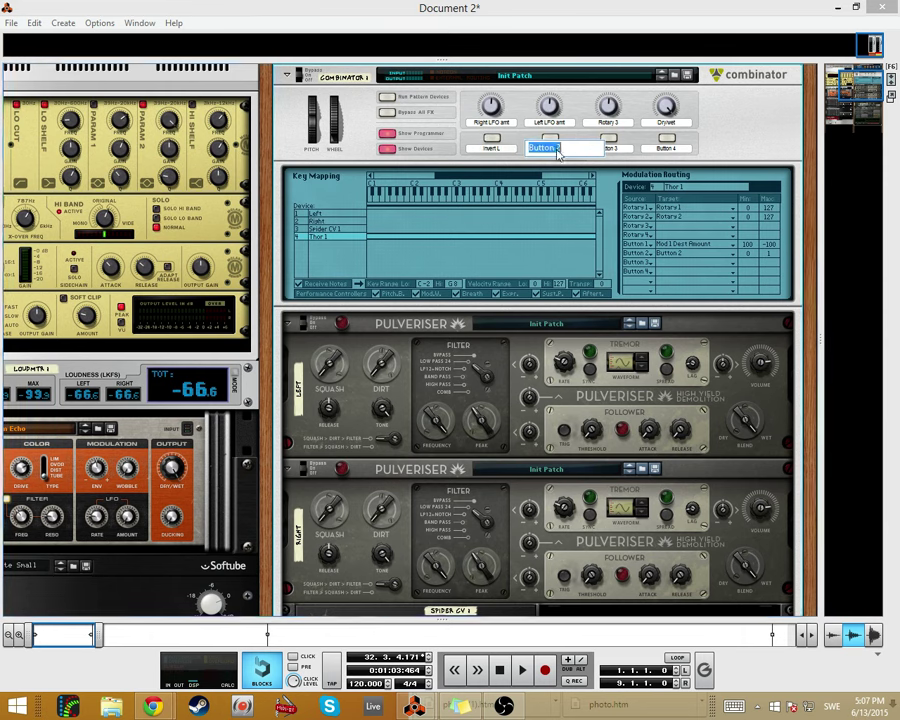
text(Sync LFO)
key(Return)
- Select the top Pulveriser and switch on the Invert L and Sync LFO buttons
scroll(620, 134, down, 2)
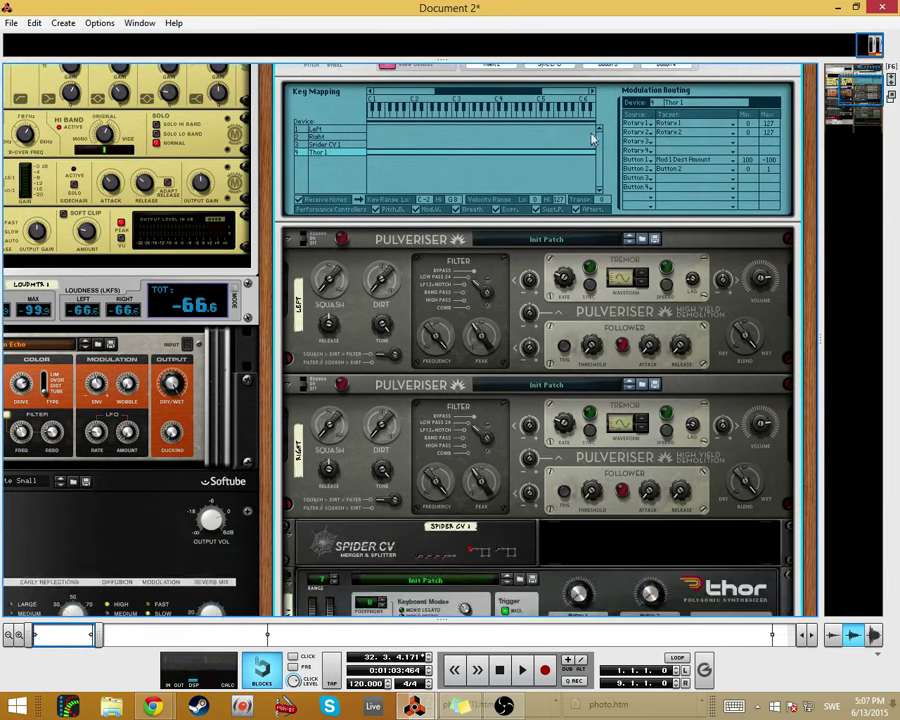
scroll(515, 275, up, 2)
scroll(515, 300, up, 1)
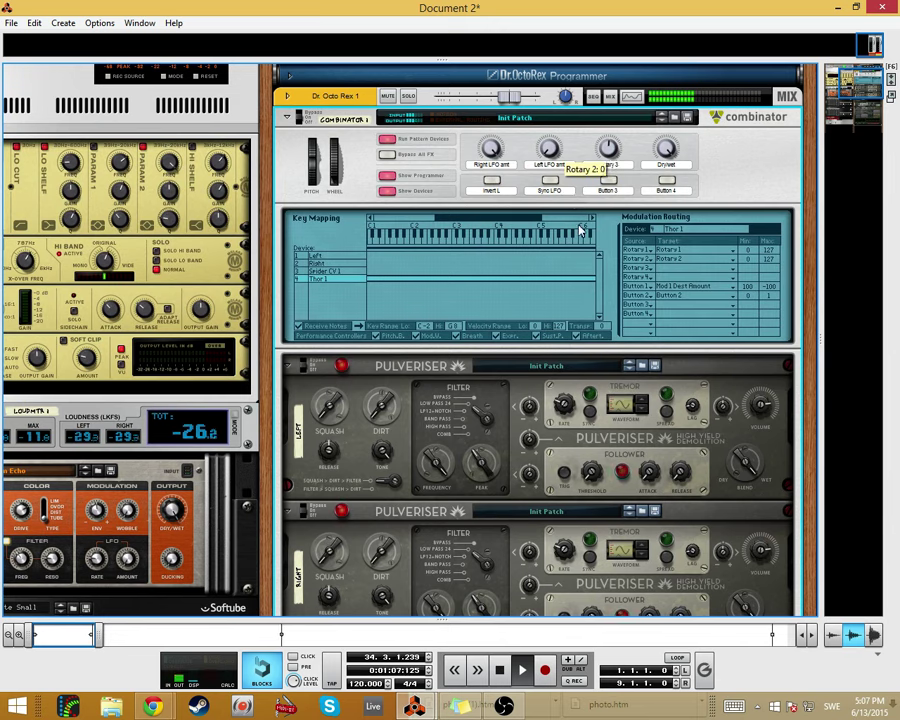
click(448, 484)
scroll(456, 490, down, 3)
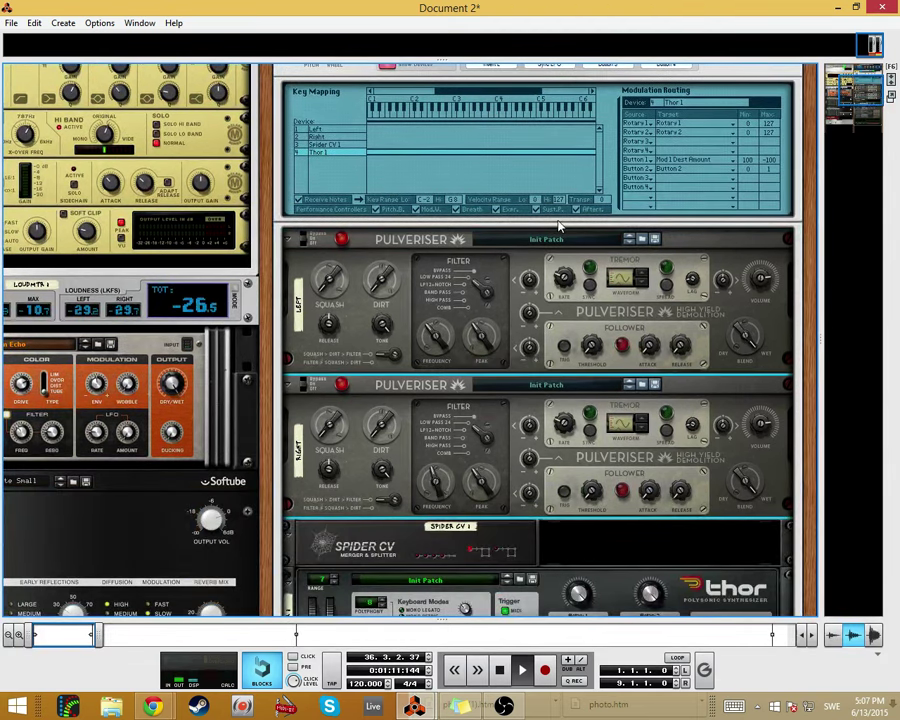
scroll(540, 260, up, 4)
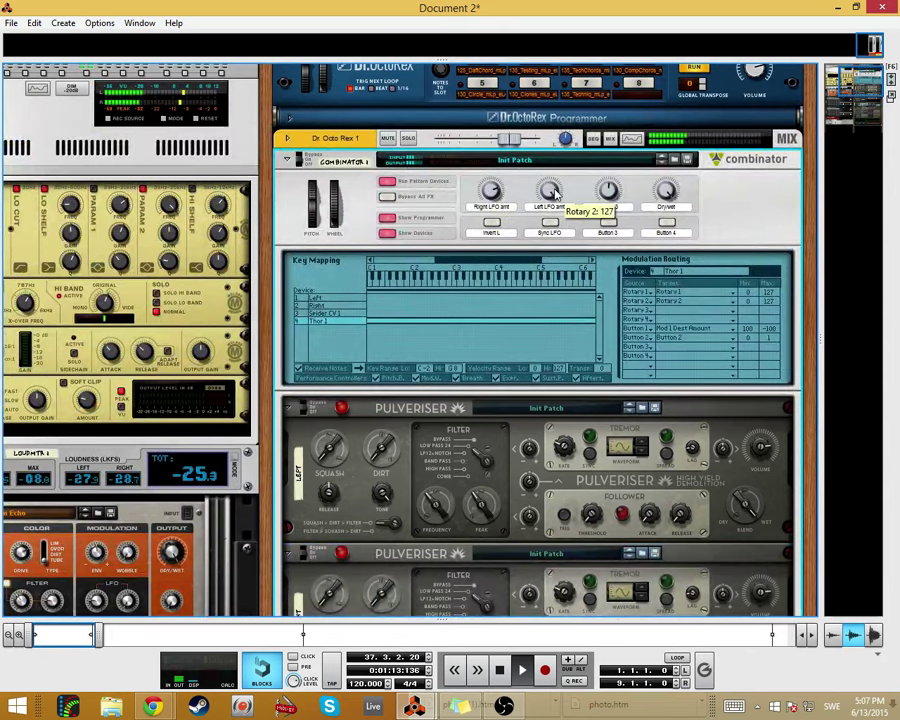
scroll(530, 400, down, 14)
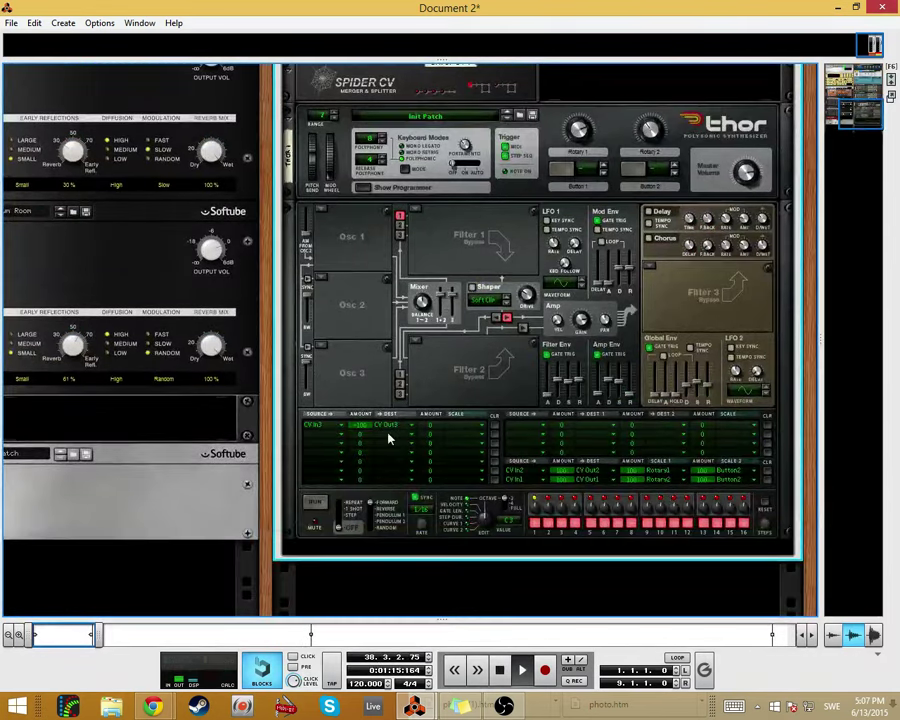
scroll(486, 426, up, 12)
click(492, 96)
click(550, 96)
- Raise the Left LFO amount to about 101
scroll(550, 178, up, 3)
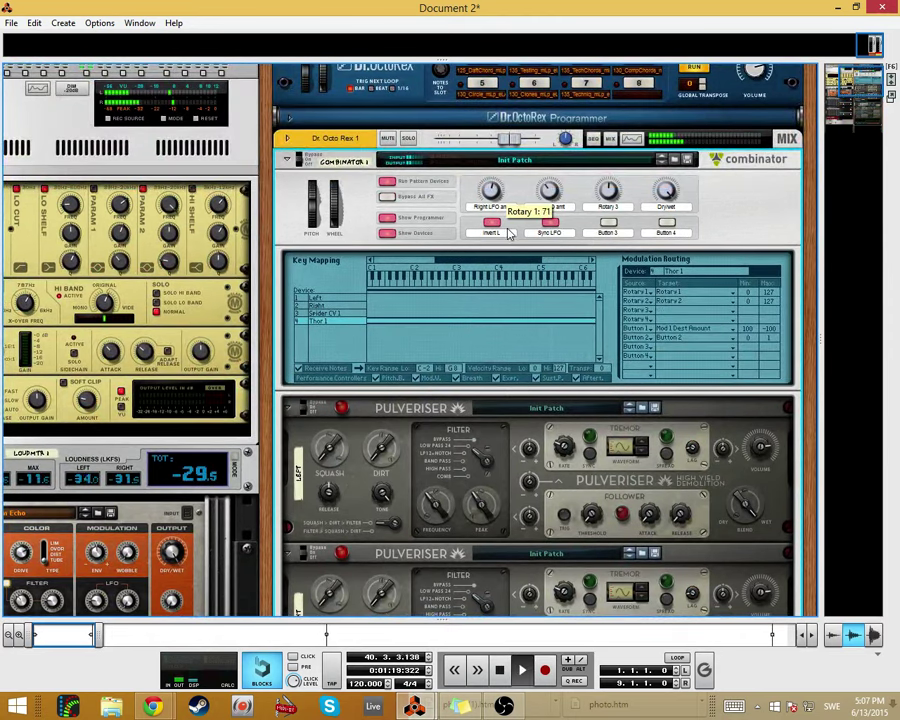
drag(549, 192, 549, 139)
scroll(474, 330, down, 4)
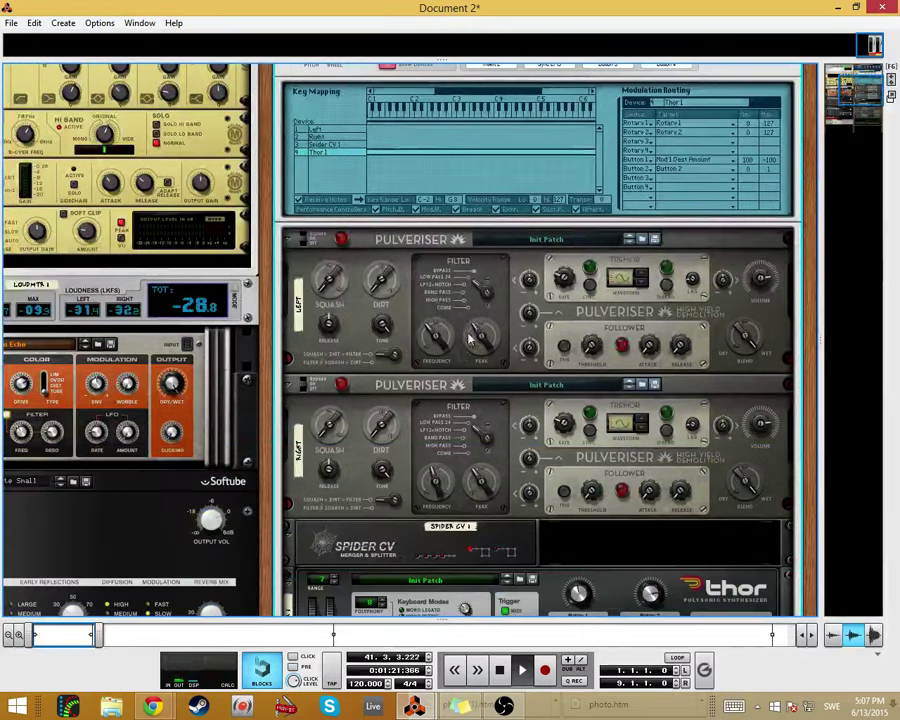
scroll(530, 320, up, 1)
scroll(540, 338, up, 2)
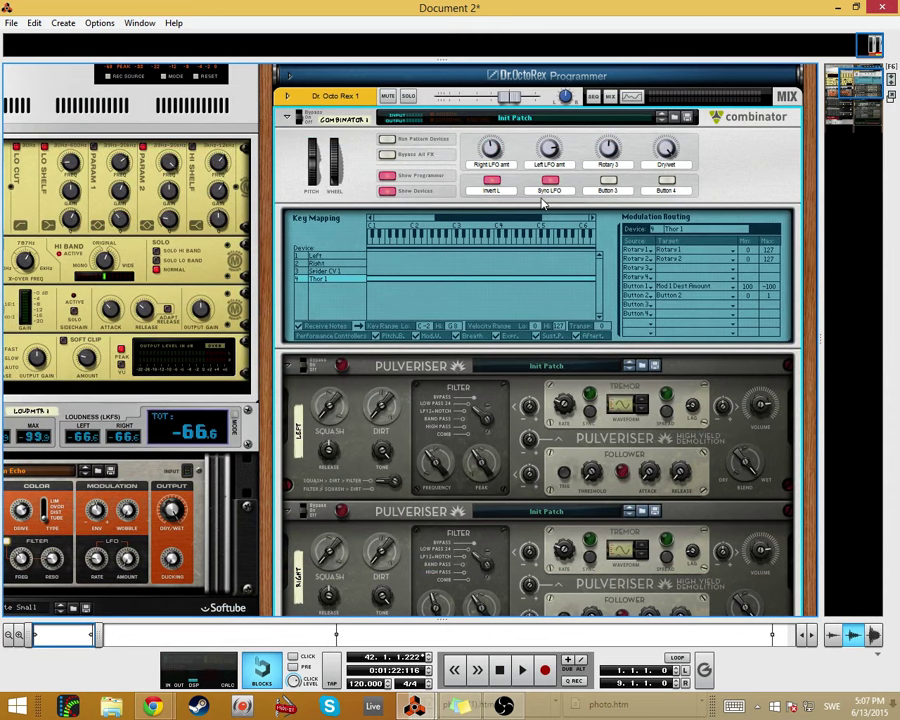
- Start playback and raise the Pulveriser tremor rate to 11.1 Hz
key(space)
drag(563, 404, 600, 445)
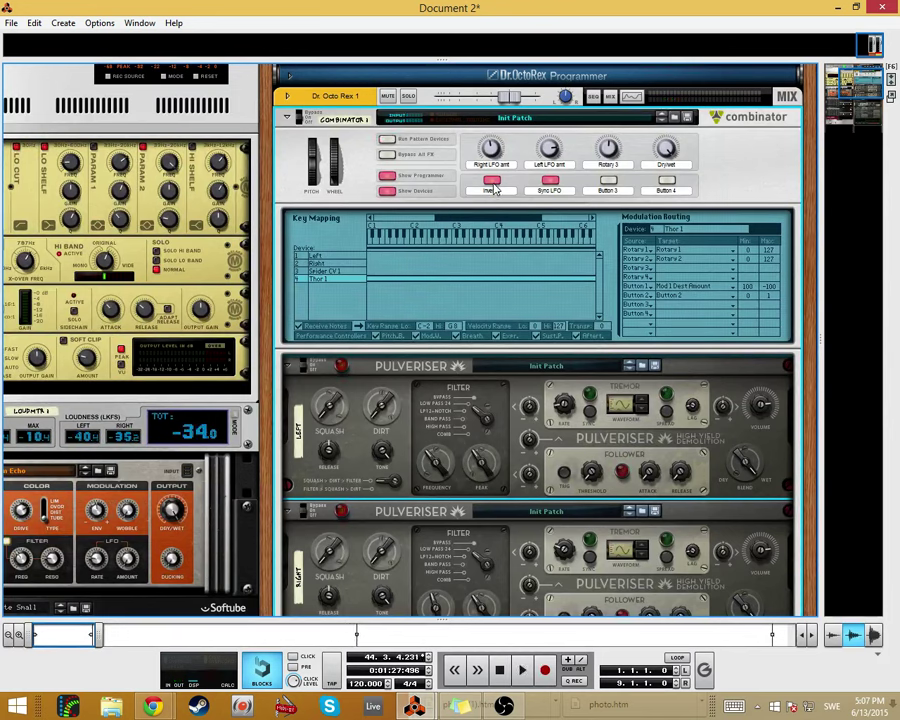
scroll(527, 522, down, 3)
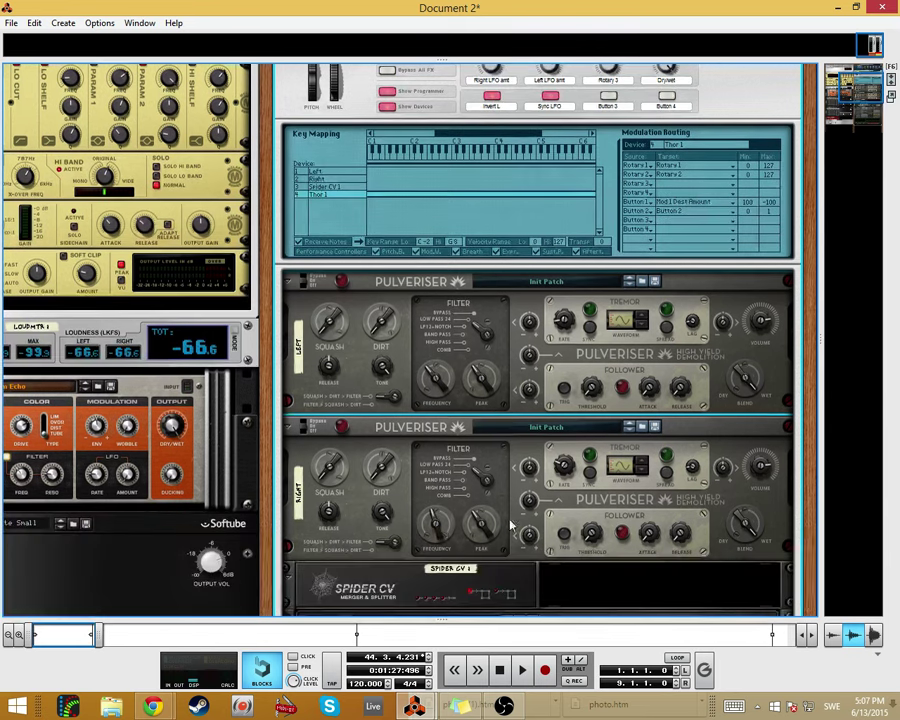
scroll(495, 288, up, 5)
- During playback, toggle the Invert L button off and back on
click(491, 225)
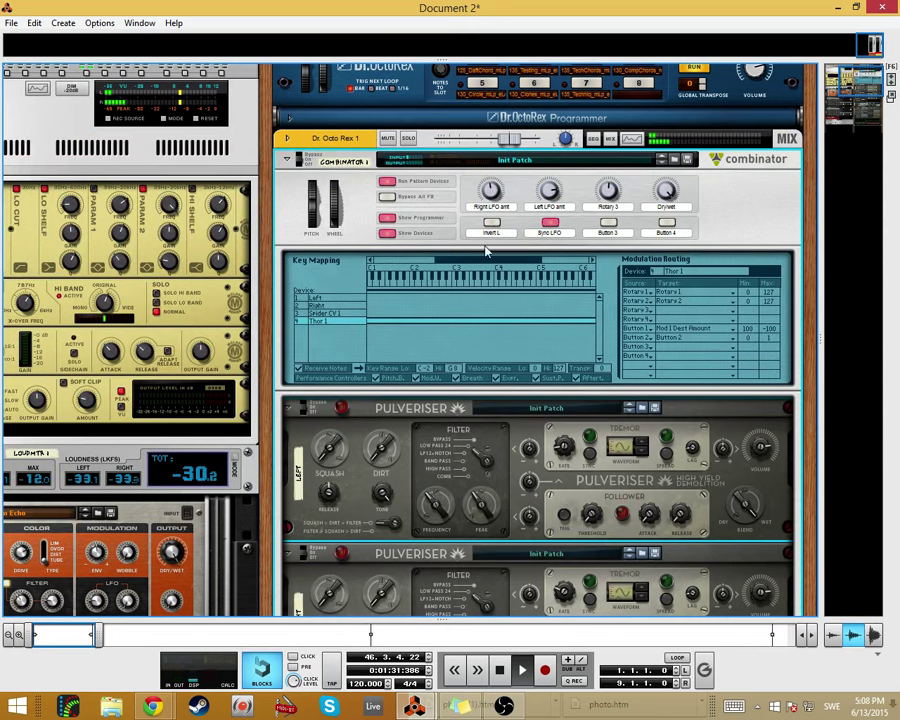
scroll(452, 520, down, 7)
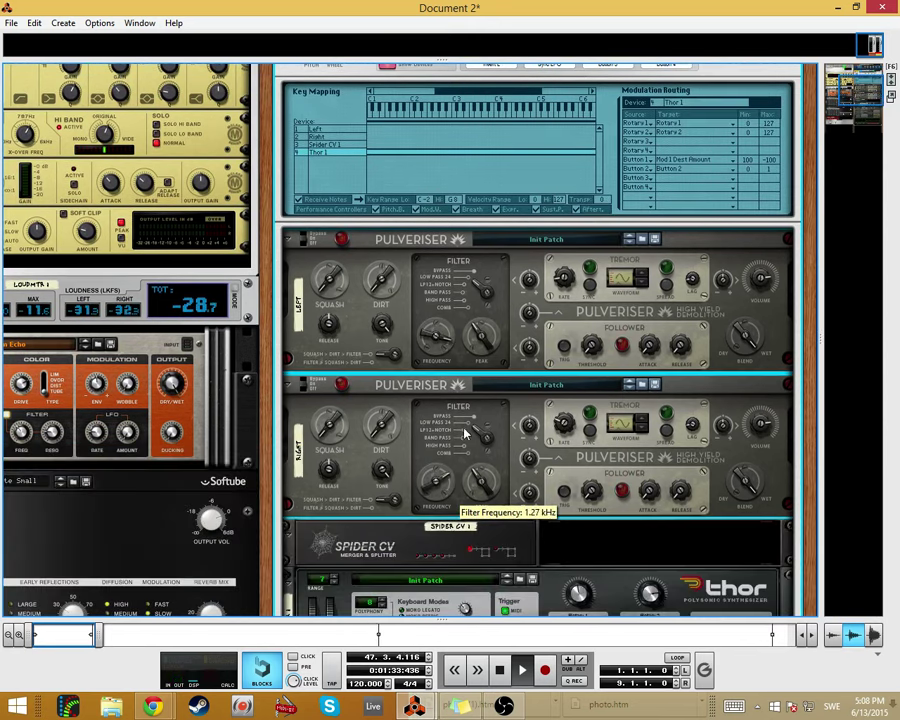
scroll(508, 381, up, 5)
scroll(508, 381, up, 3)
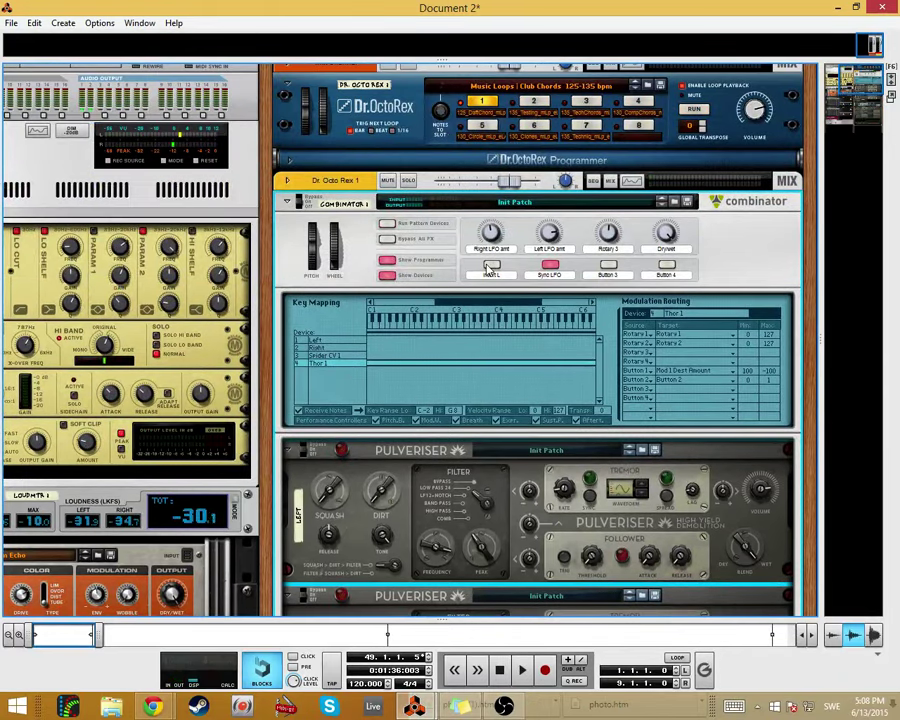
click(492, 266)
- Switch the left Pulveriser's filter to Band Pass and sweep the dry/wet mix down and up
scroll(445, 467, down, 5)
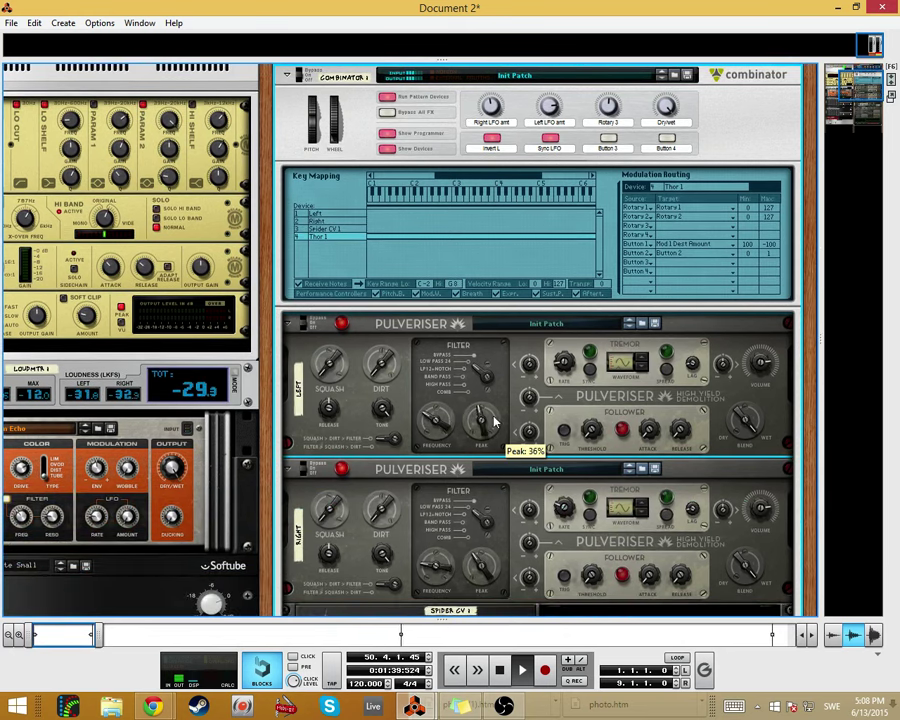
drag(477, 389, 476, 387)
scroll(524, 313, up, 5)
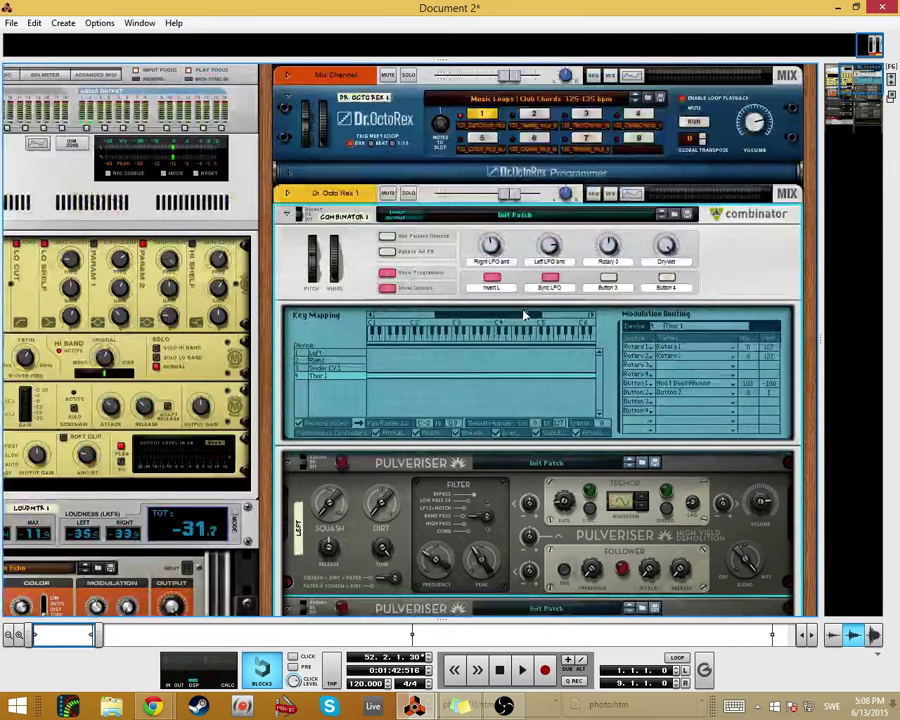
drag(666, 250, 703, 181)
scroll(617, 345, down, 16)
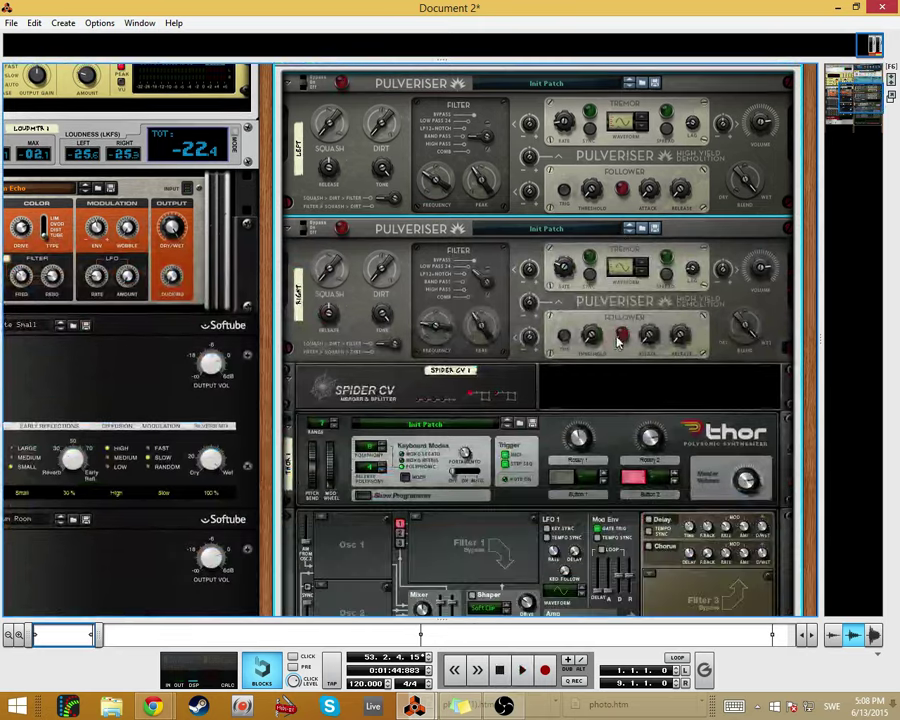
scroll(610, 345, up, 8)
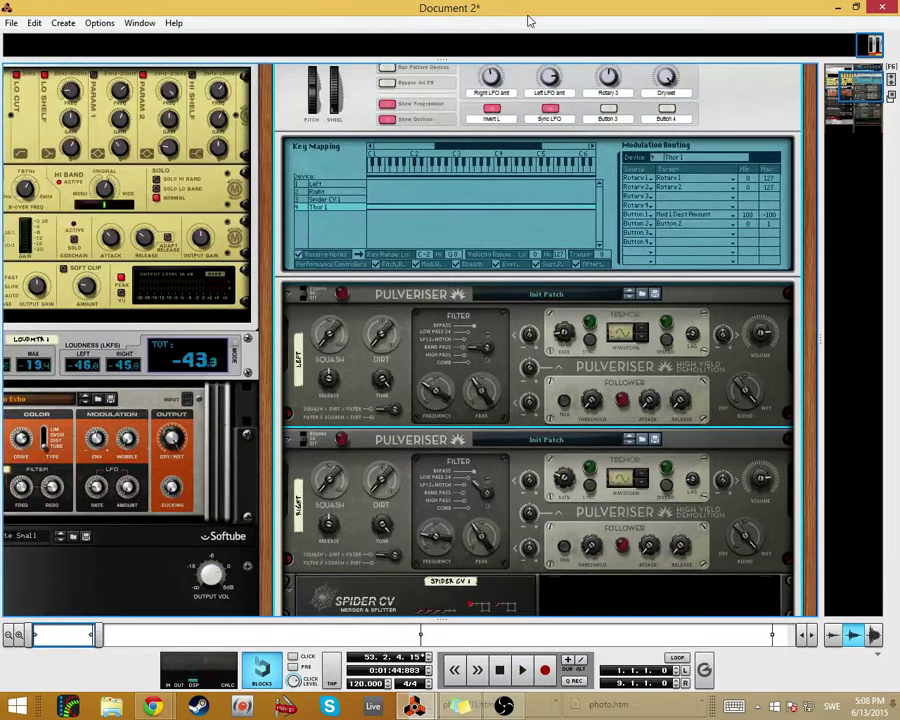
scroll(503, 247, up, 5)
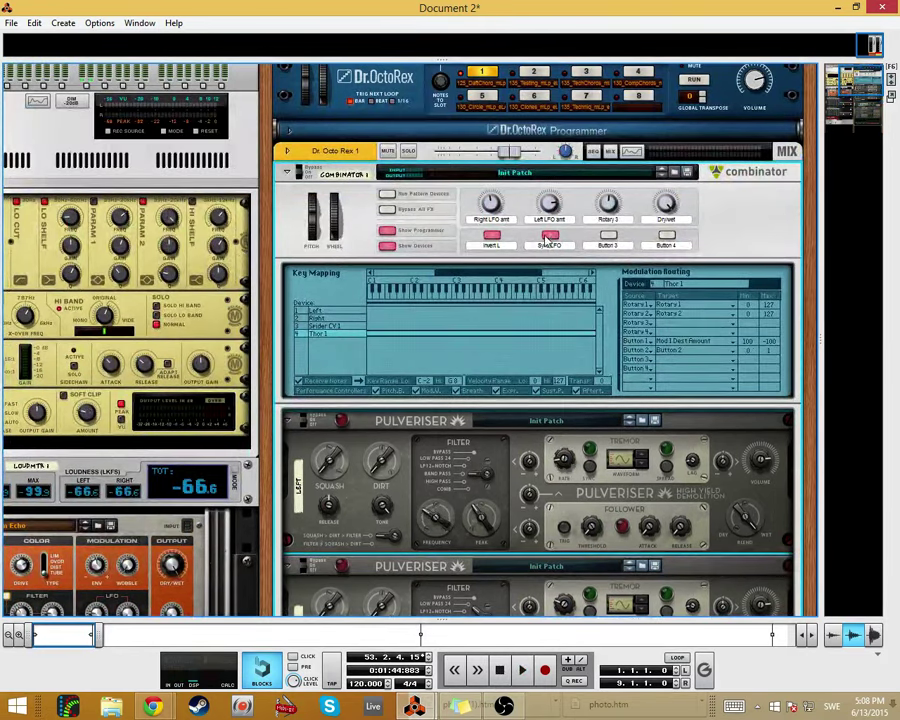
- Raise the right Pulveriser's tremor-to-frequency amount to about 60%
scroll(549, 240, down, 2)
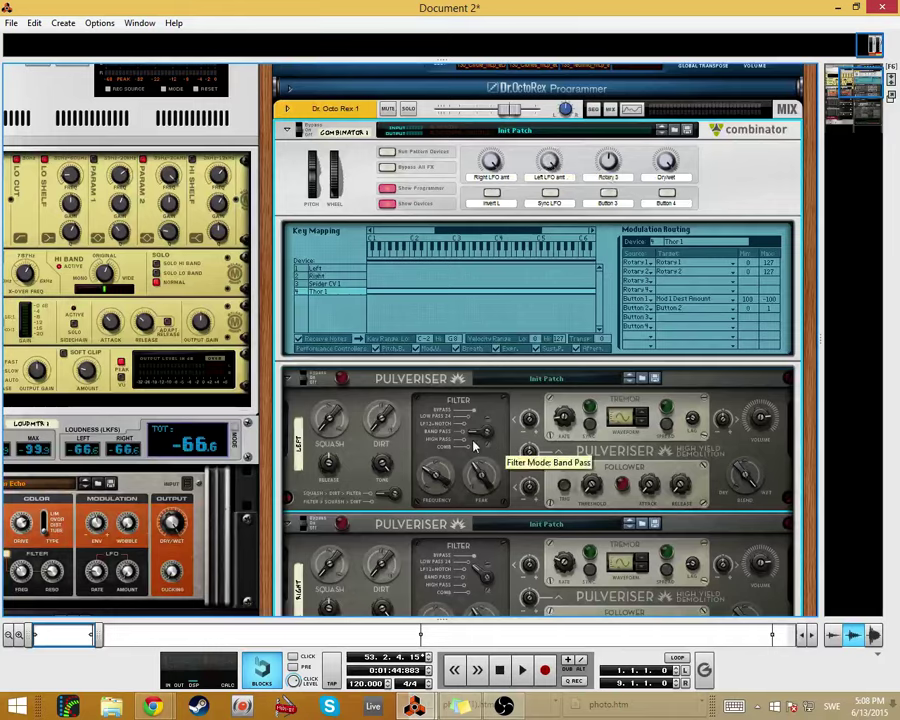
scroll(603, 487, down, 5)
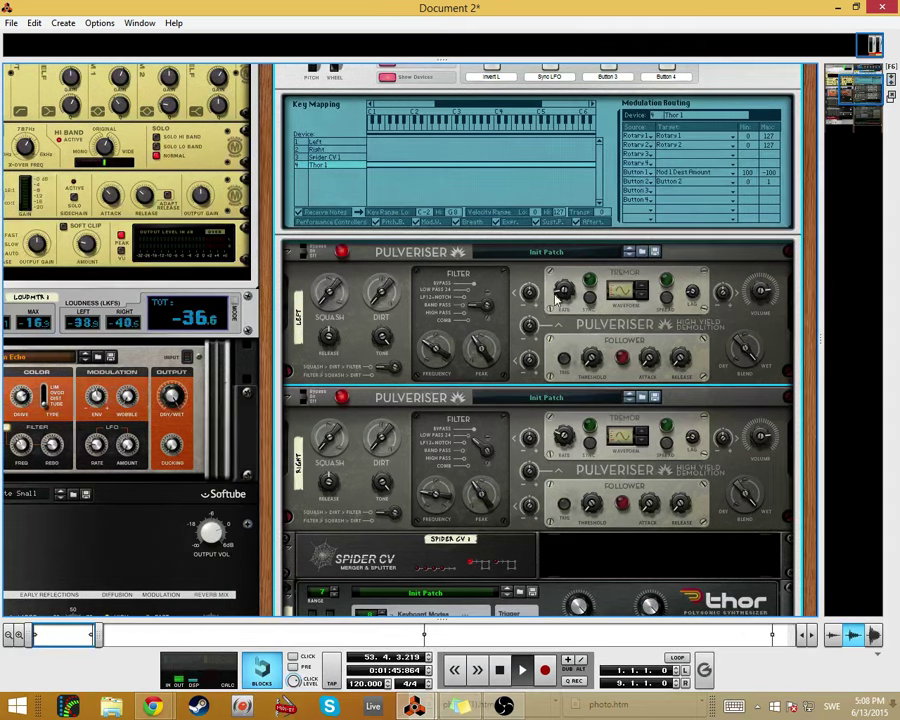
click(577, 459)
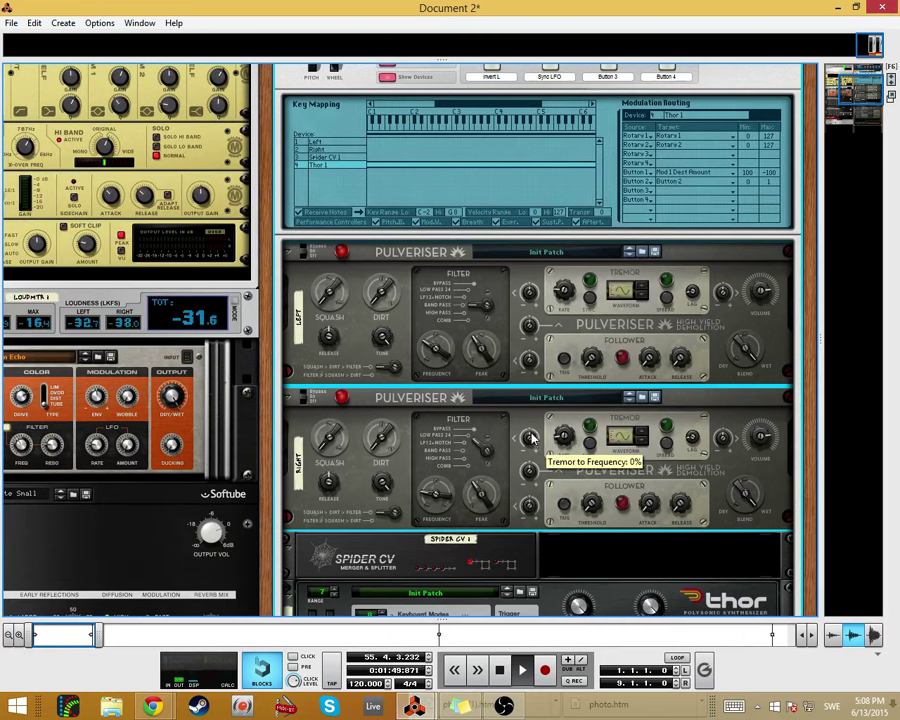
drag(532, 437, 533, 400)
- Set the left Pulveriser's tremor-to-frequency to -53% and adjust the right Pulveriser's tremor rate
click(529, 293)
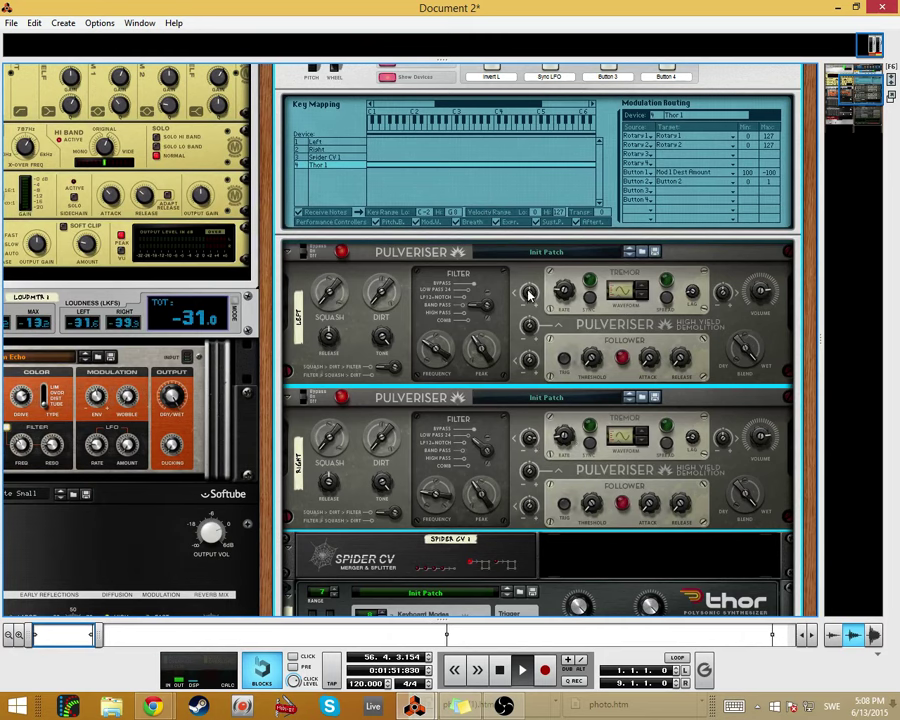
drag(529, 293, 544, 348)
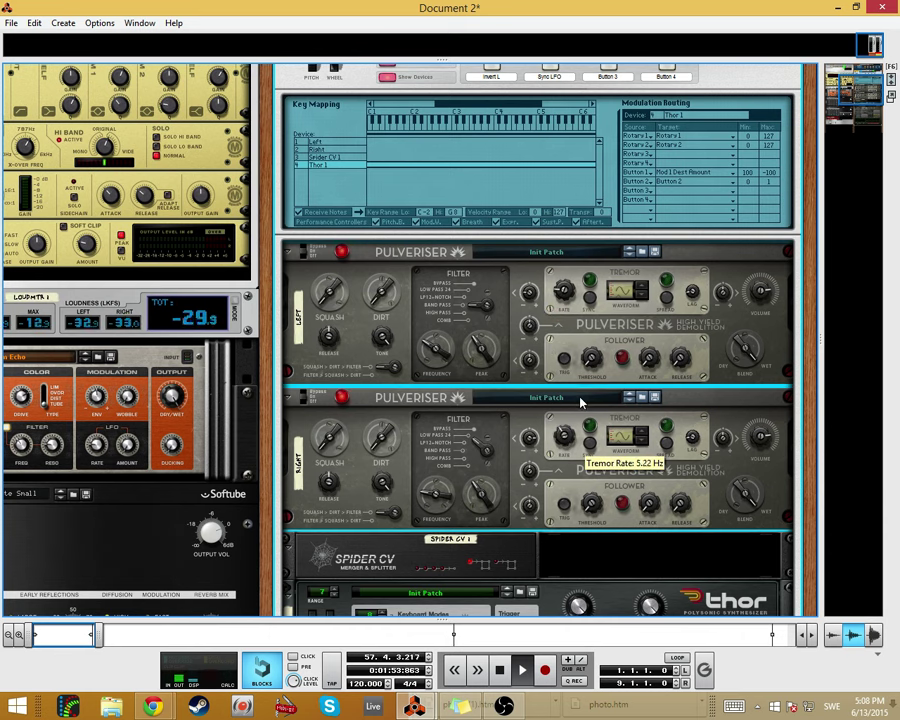
click(454, 470)
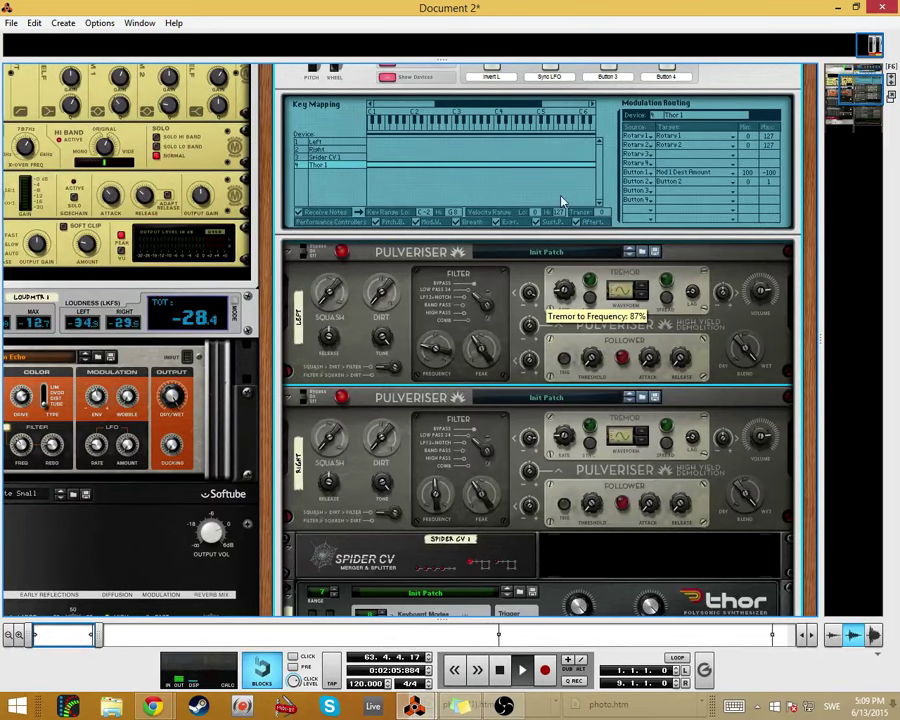
click(566, 437)
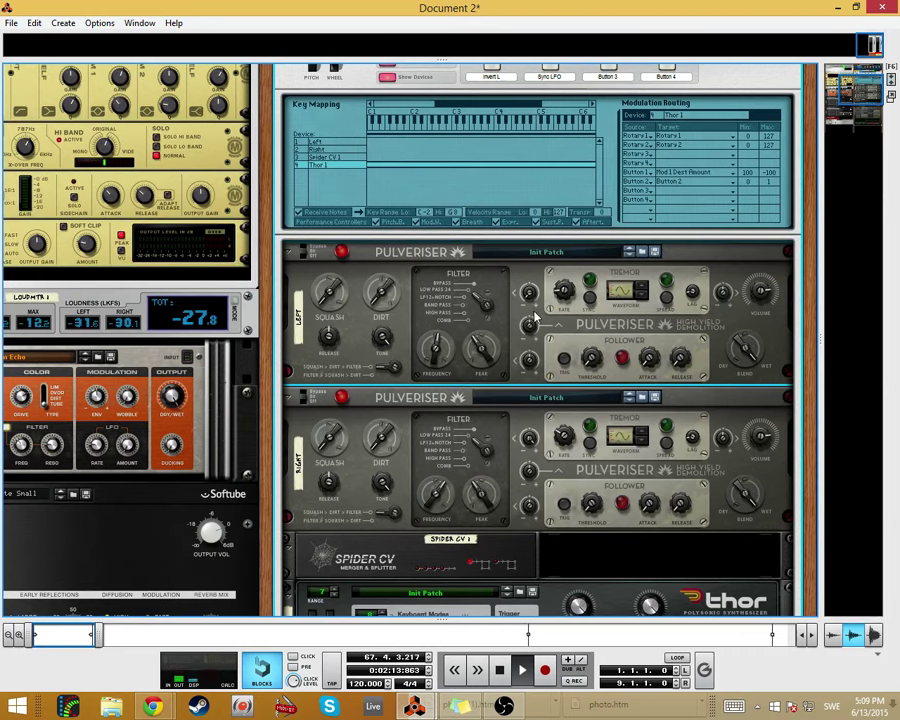
scroll(533, 320, down, 2)
scroll(535, 360, up, 5)
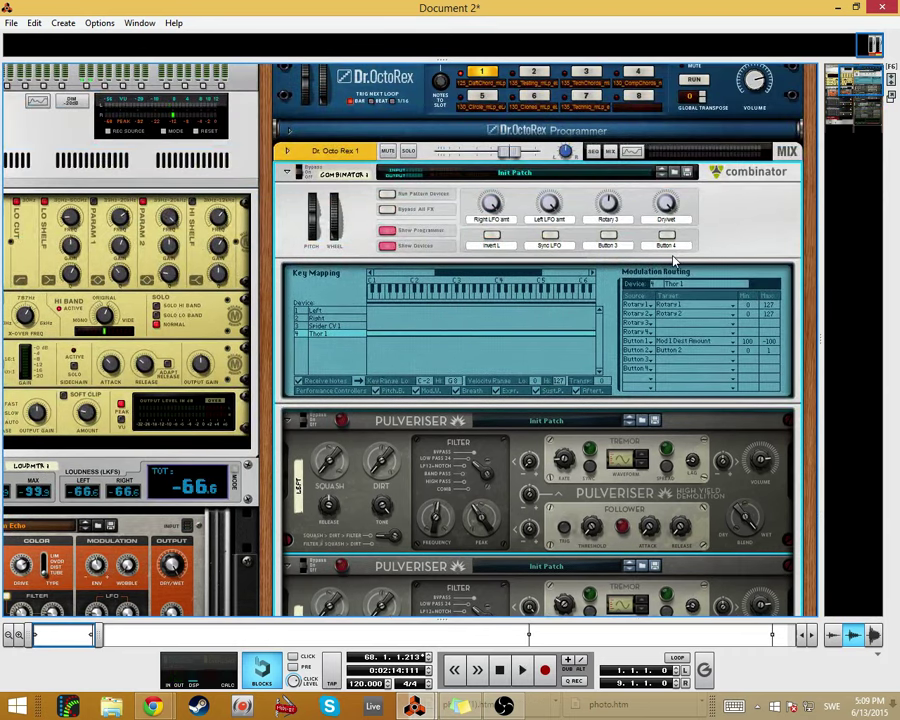
scroll(673, 260, down, 3)
scroll(540, 323, up, 4)
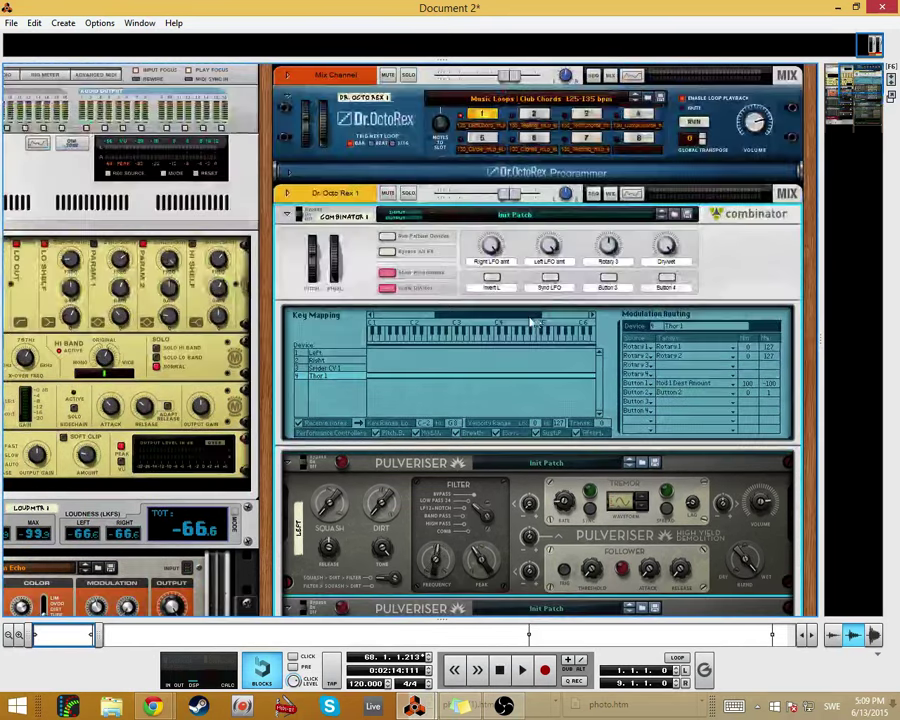
scroll(535, 323, down, 3)
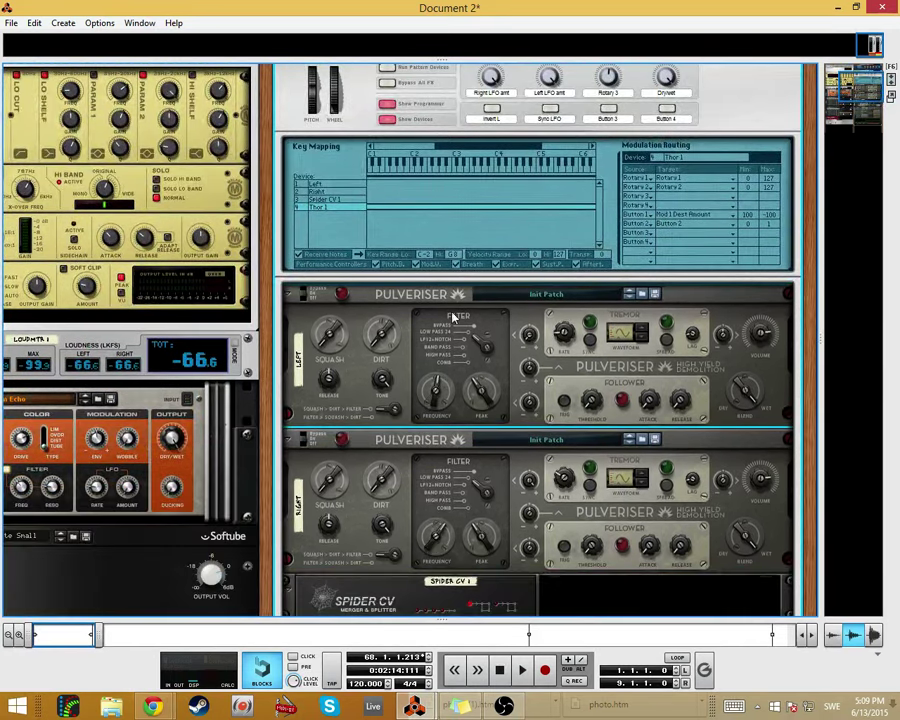
scroll(281, 510, down, 4)
scroll(380, 462, up, 2)
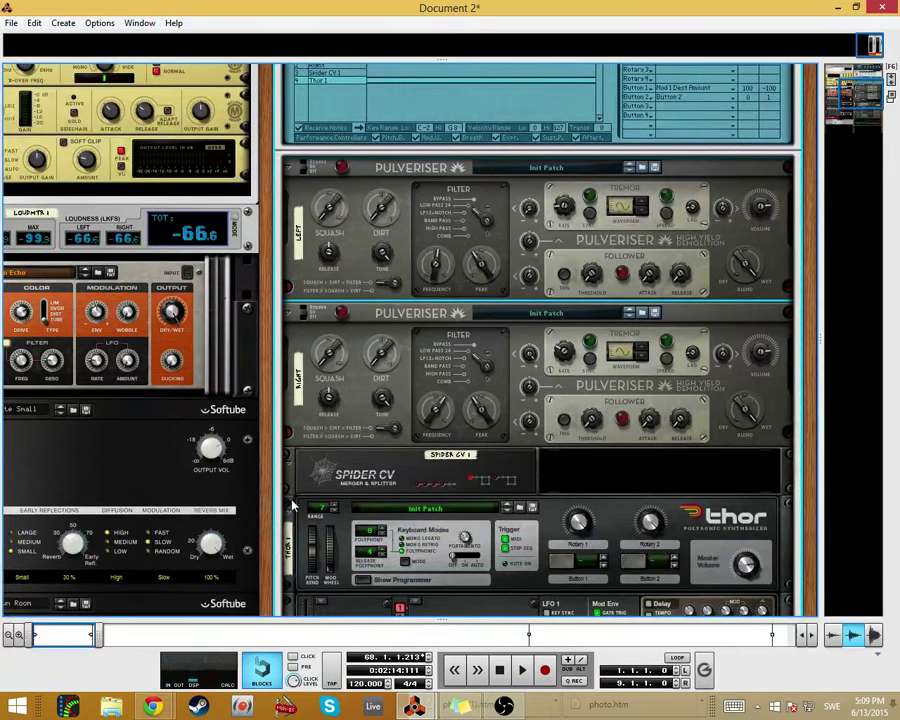
scroll(289, 517, up, 4)
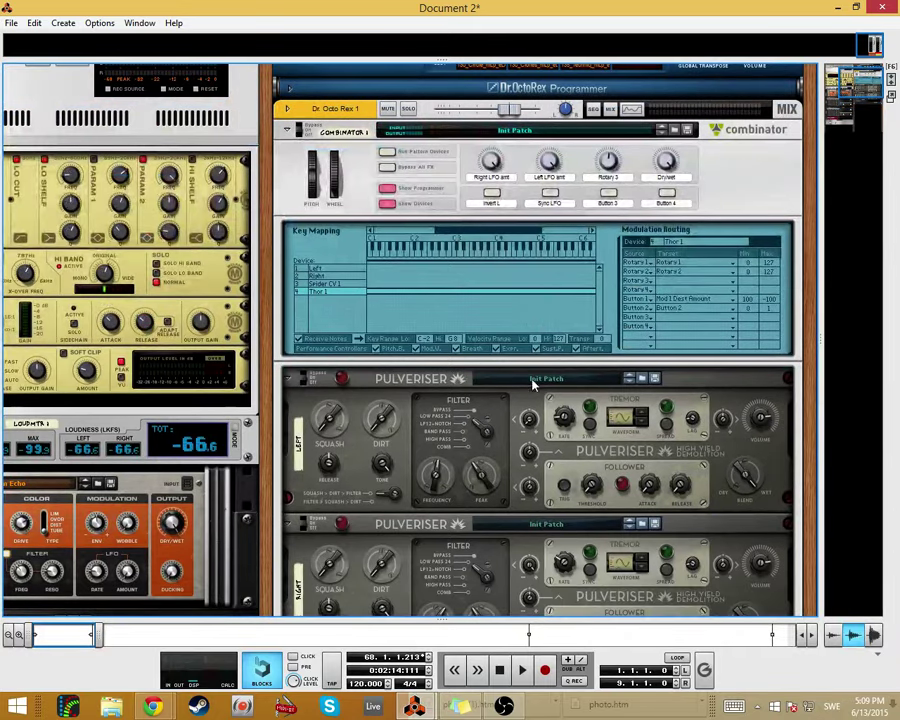
scroll(480, 690, down, 3)
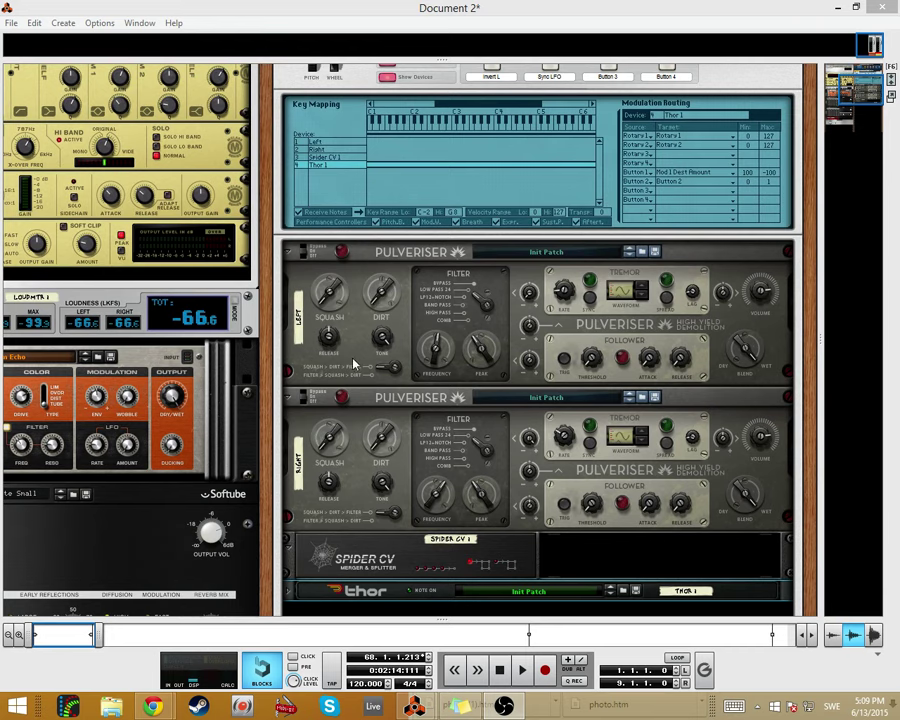
scroll(430, 267, up, 5)
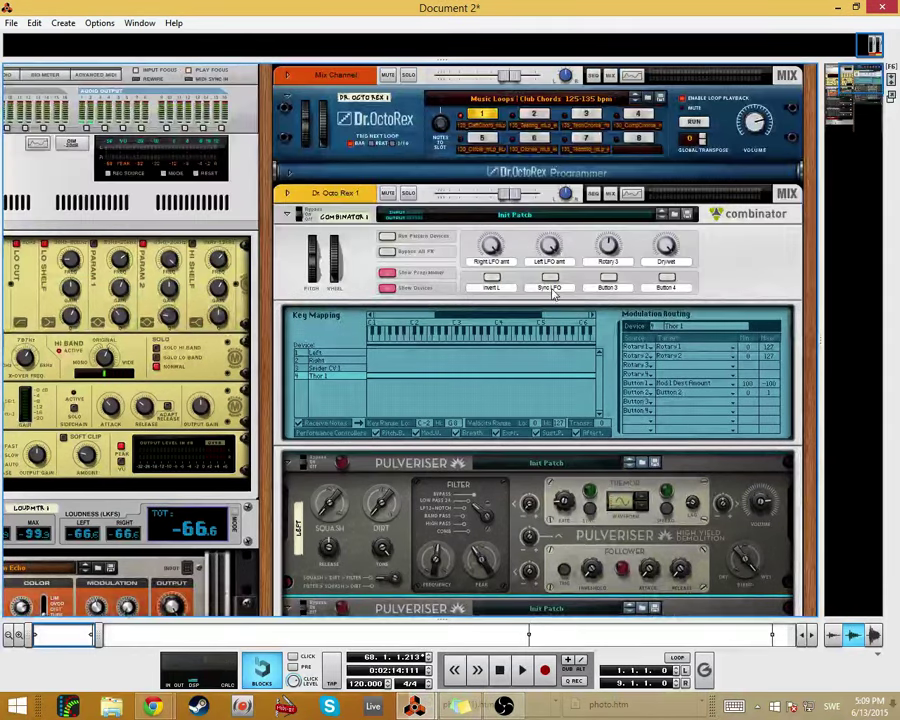